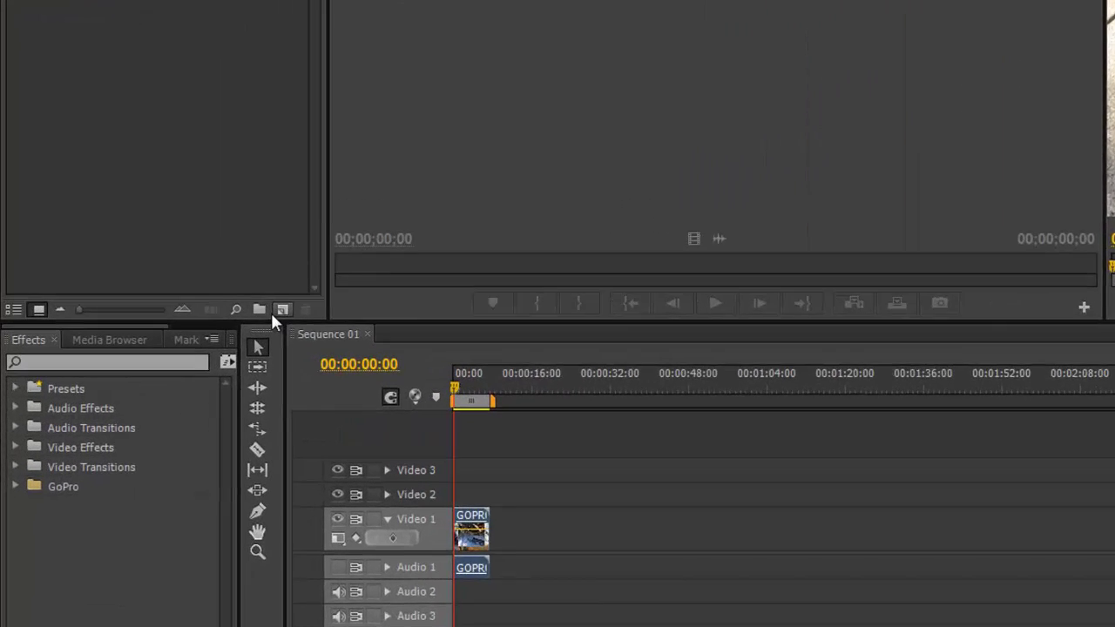
# Create a new 1920×1080 title, keeping the default name Title 01
pyautogui.click(317, 295)
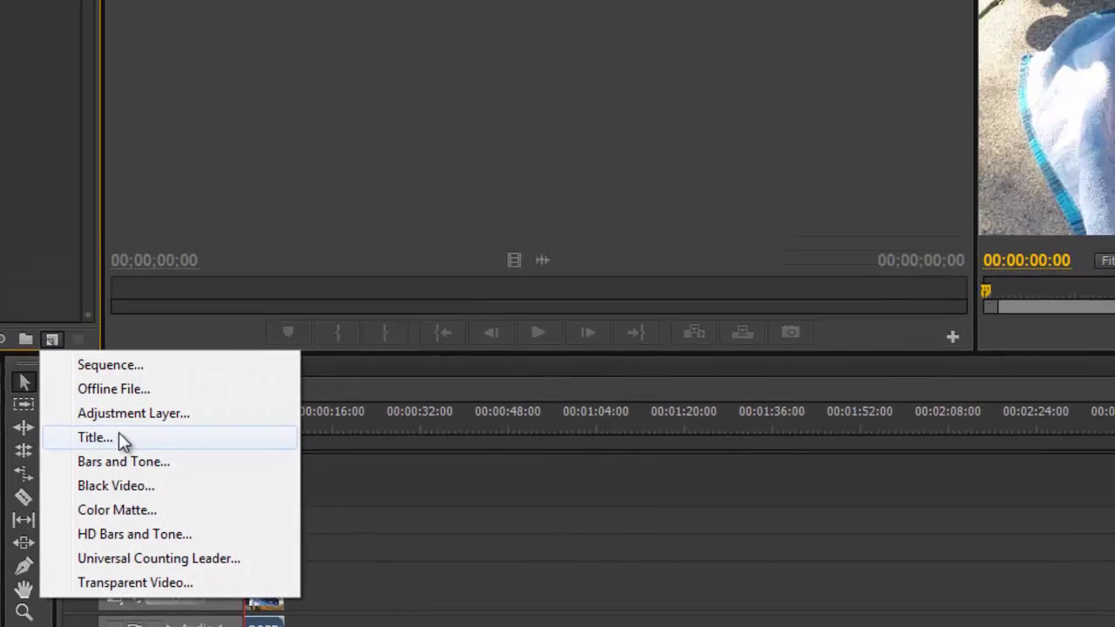
pyautogui.click(118, 437)
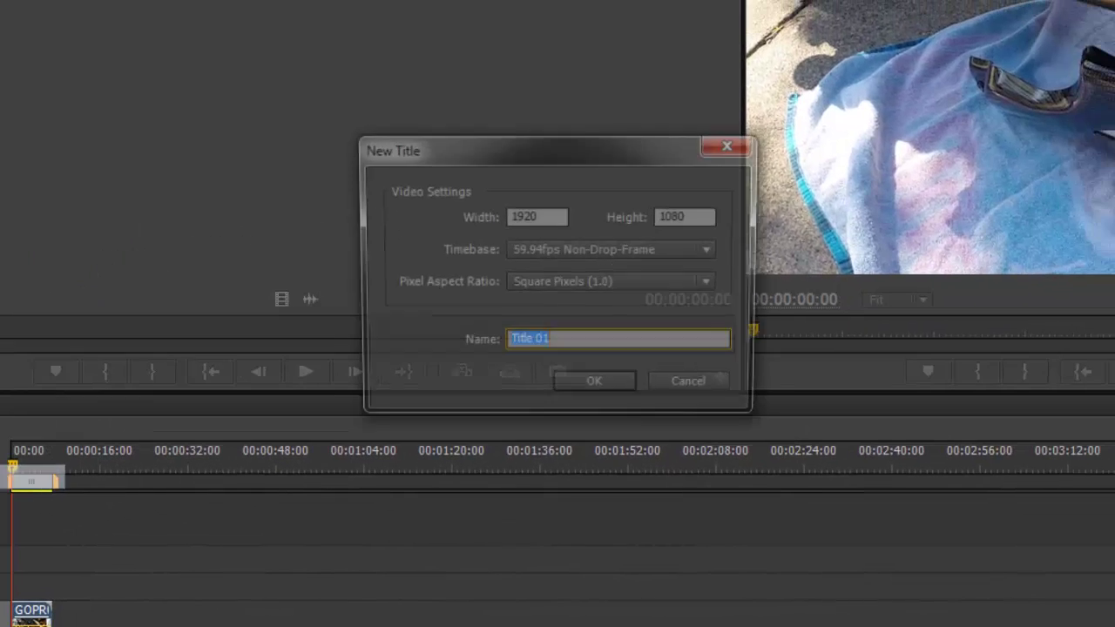
pyautogui.click(601, 392)
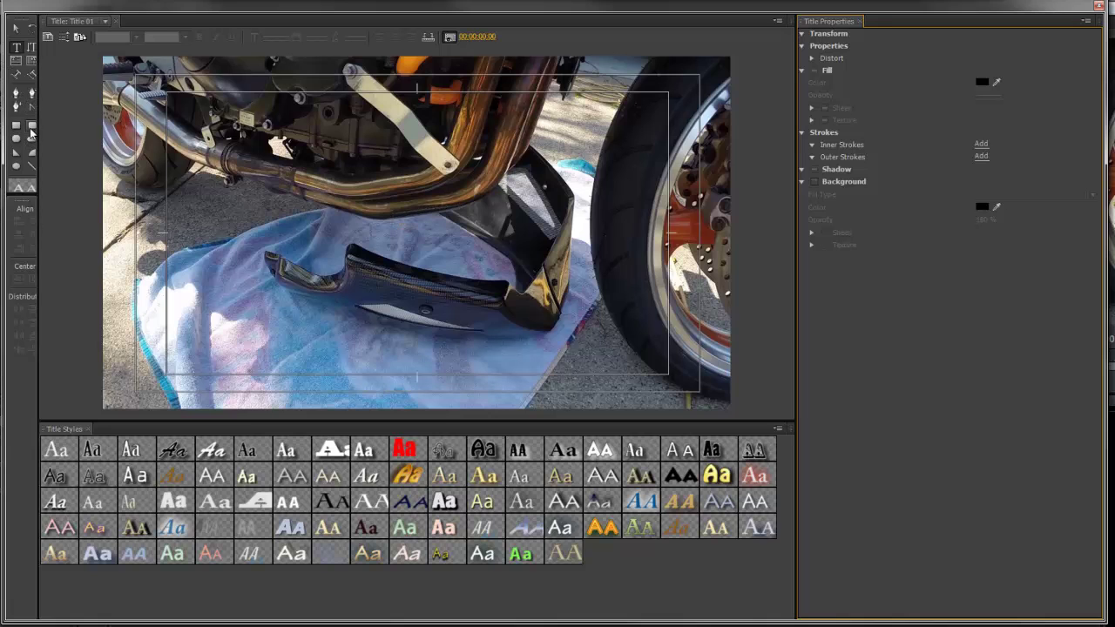
# Draw a circle over the bracket area with the Ellipse tool
pyautogui.moveTo(43, 132); pyautogui.dragTo(51, 133)
pyautogui.click(16, 166)
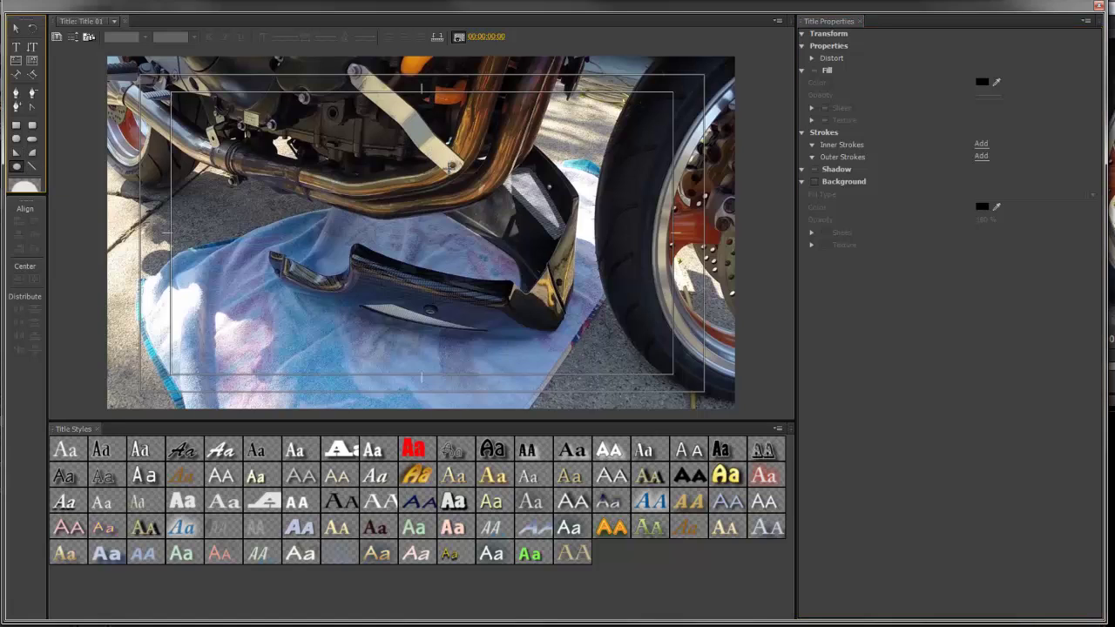
pyautogui.moveTo(423, 138); pyautogui.dragTo(484, 199)
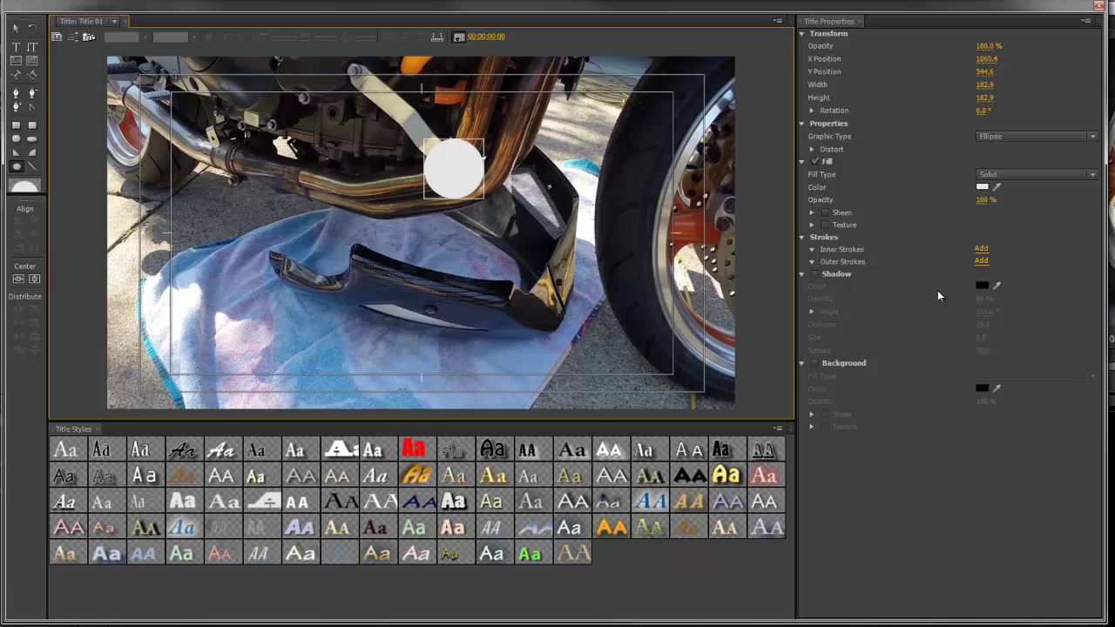
# Give the circle a red outer stroke, remove its fill, and move it onto the bolt
pyautogui.click(979, 262)
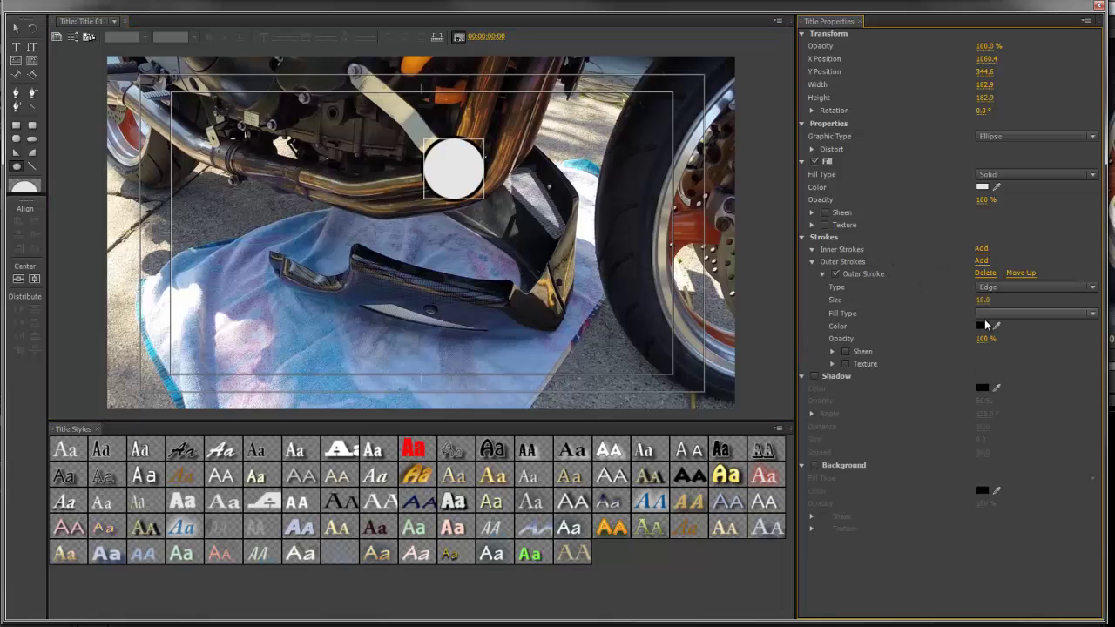
pyautogui.click(981, 325)
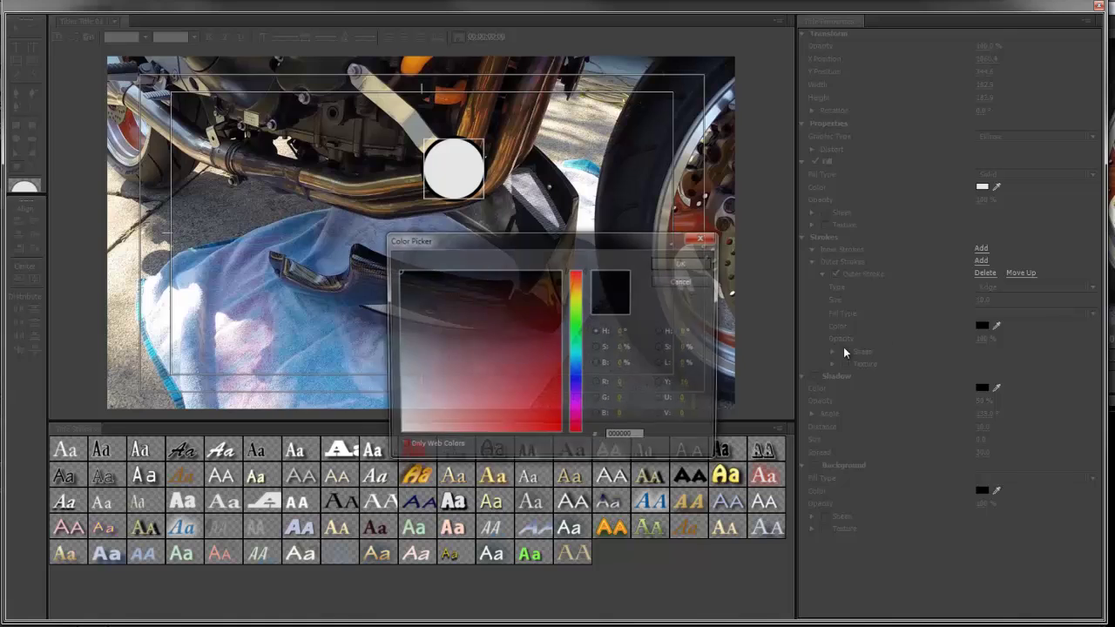
pyautogui.click(684, 262)
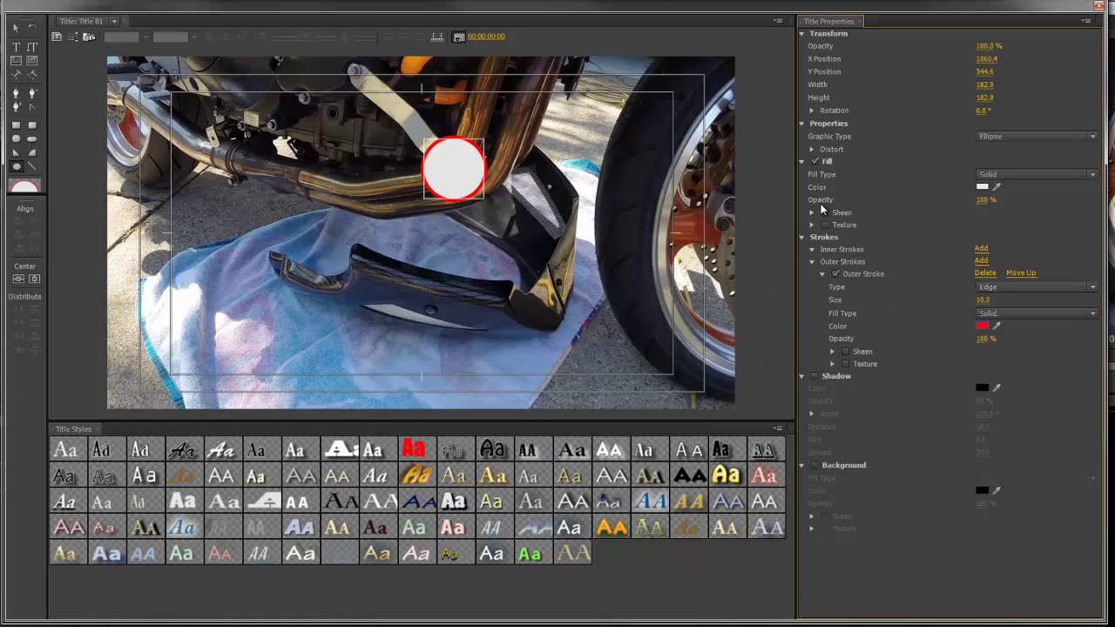
pyautogui.click(815, 162)
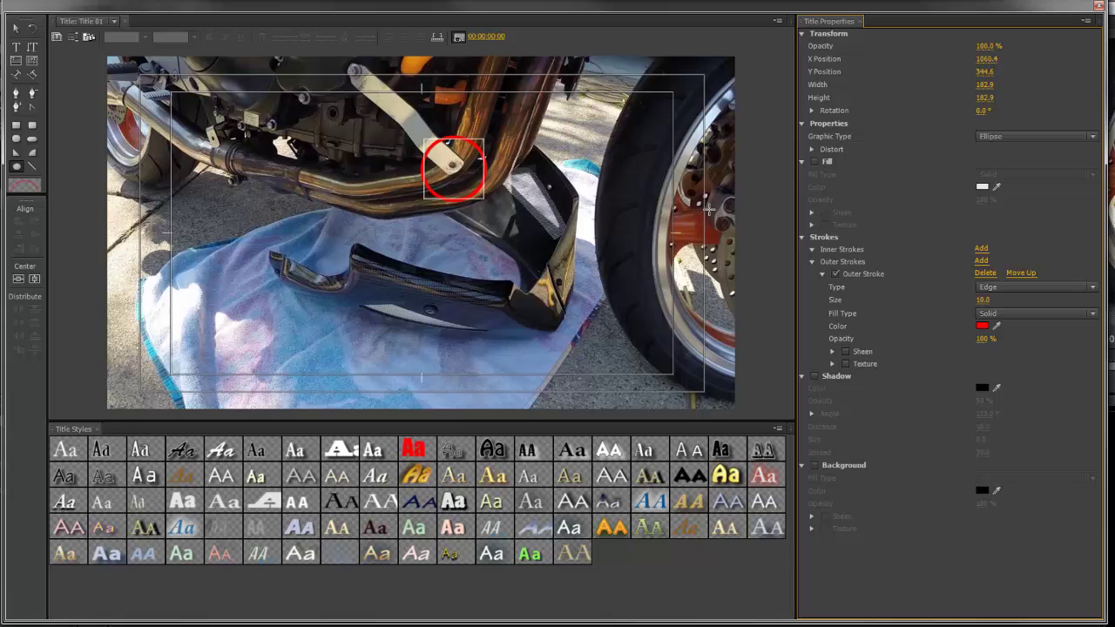
pyautogui.moveTo(479, 155); pyautogui.dragTo(480, 154)
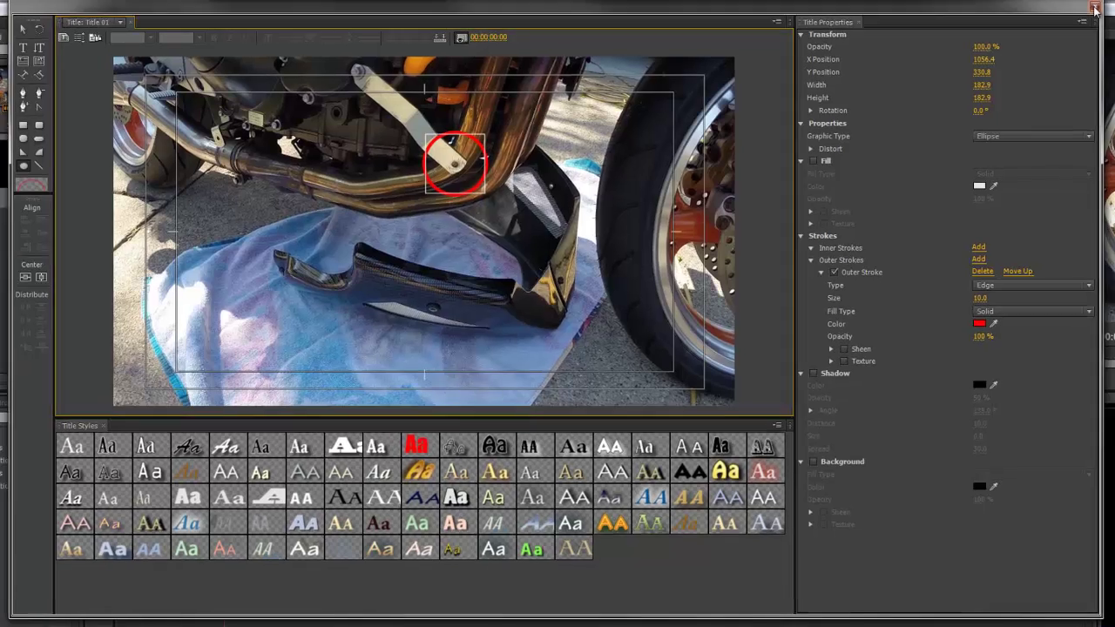
# Close the Titler and place Title 01 on Video 2 at 00:00 above the footage
pyautogui.click(1099, 7)
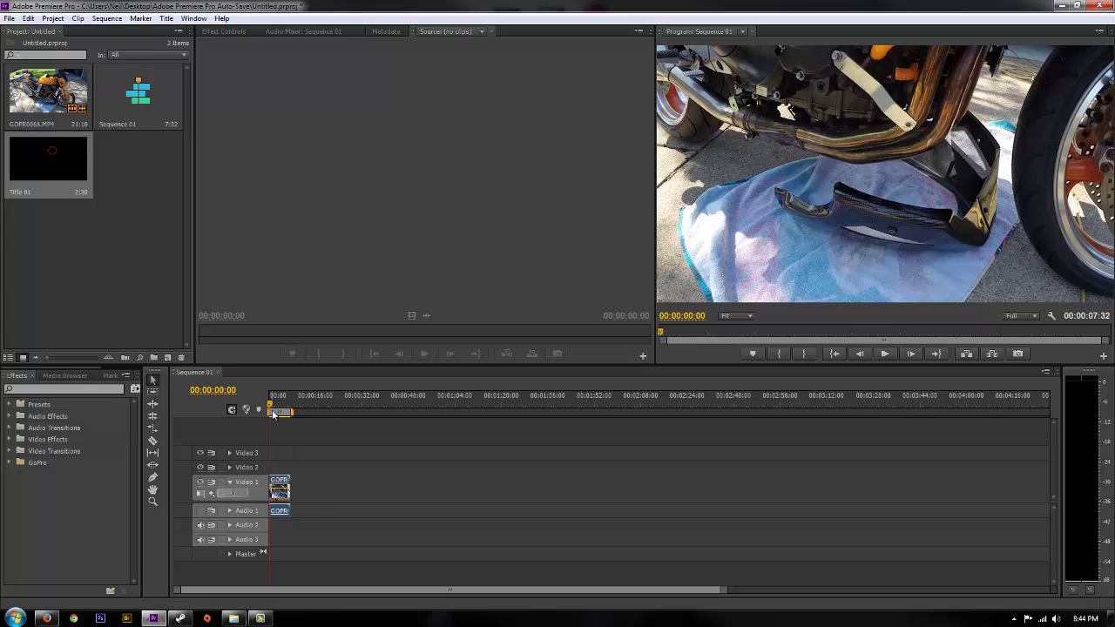
pyautogui.moveTo(56, 168); pyautogui.dragTo(275, 468)
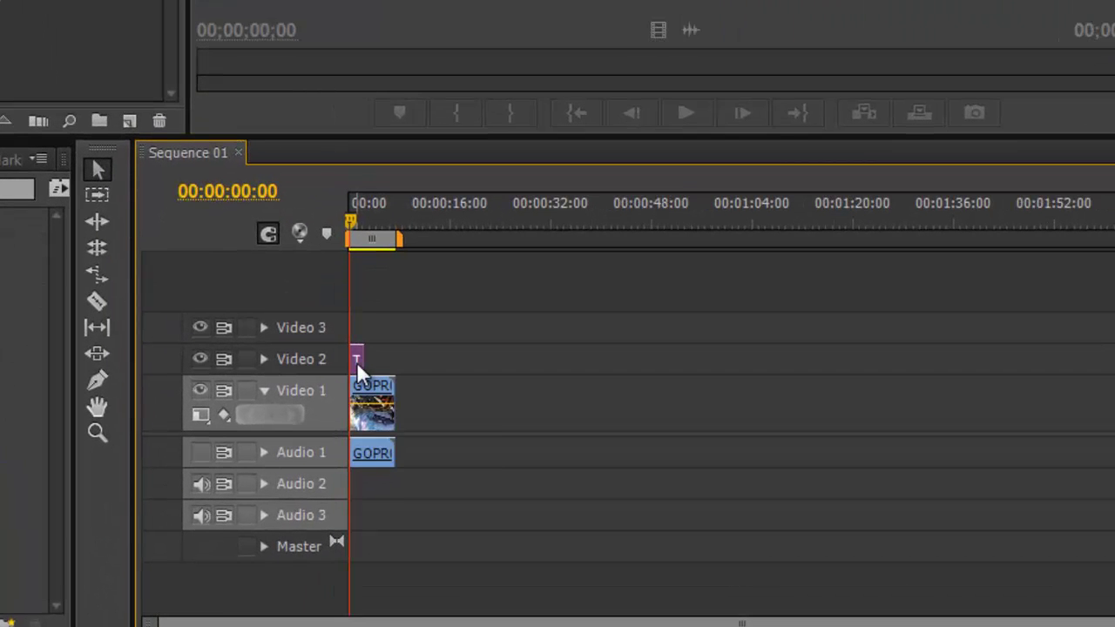
pyautogui.moveTo(356, 361)
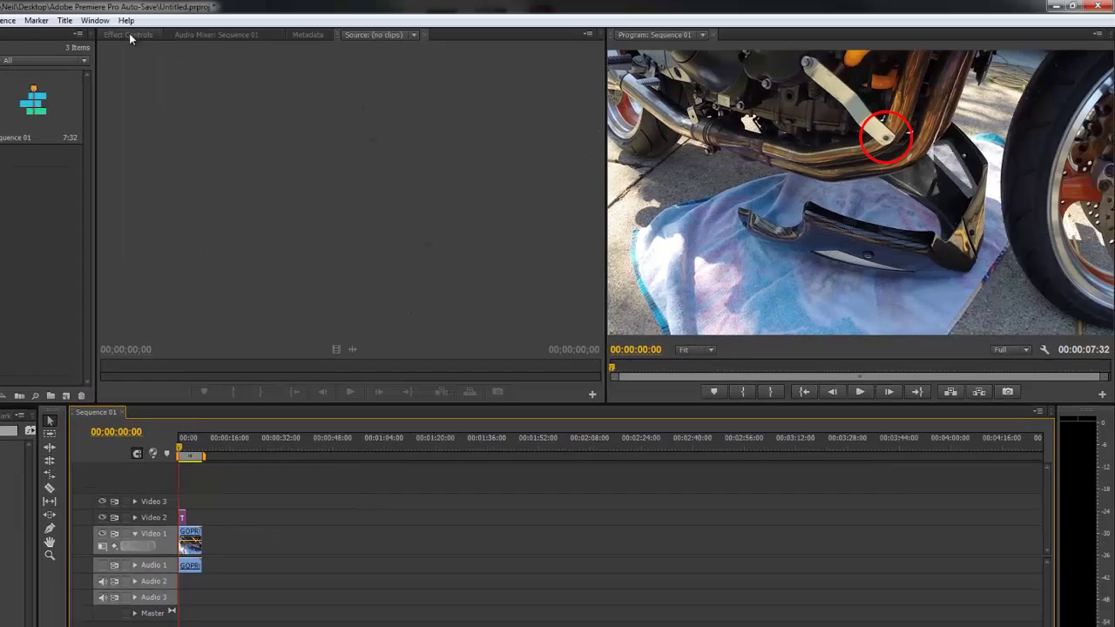
# Enable Position keyframing for Title 01 under Motion and show its handles in the Program monitor
pyautogui.click(129, 35)
pyautogui.click(109, 86)
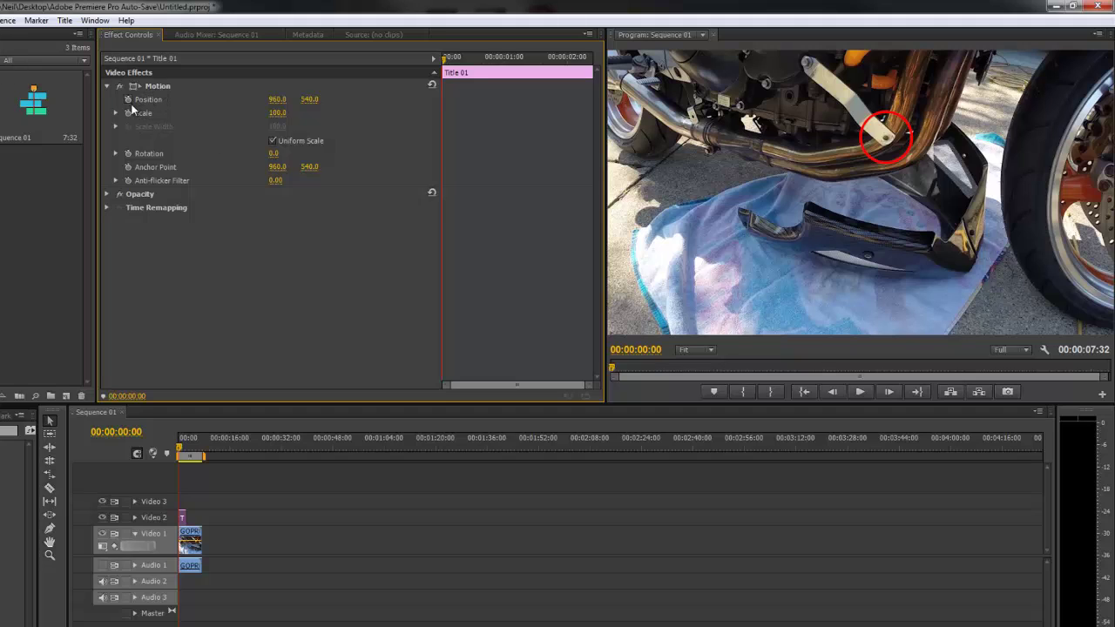
pyautogui.click(128, 101)
pyautogui.click(158, 89)
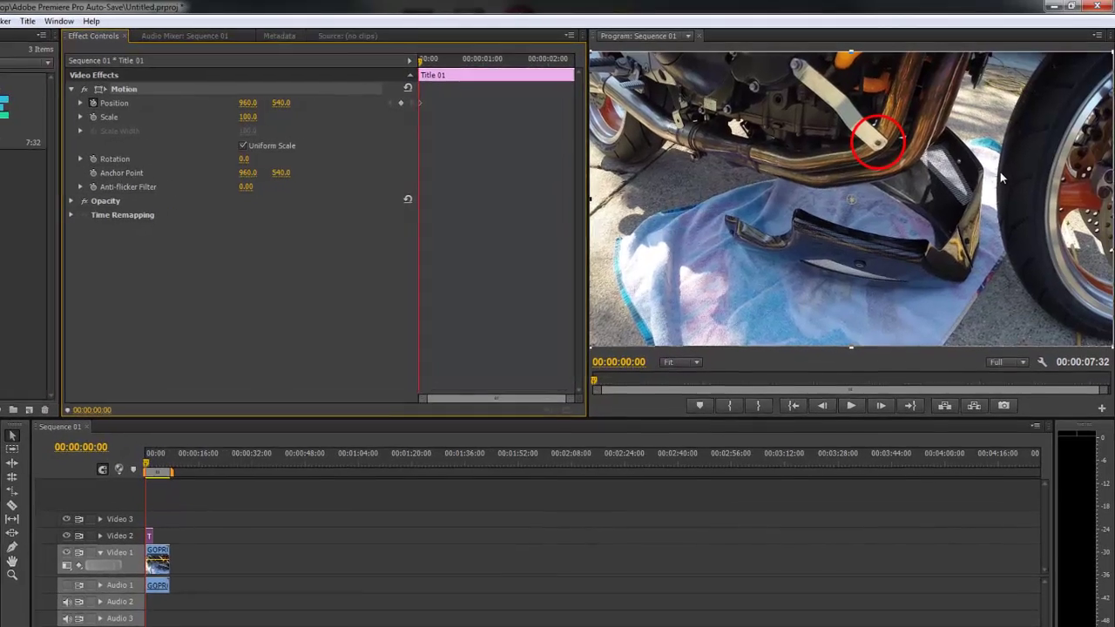
# Reposition the circle onto the bolt at several playback stops, keyframing Position up to 1304.0, 591.2
pyautogui.press('space')
pyautogui.moveTo(871, 159); pyautogui.dragTo(880, 160)
pyautogui.press('space')
pyautogui.press('space')
pyautogui.press('space')
pyautogui.moveTo(880, 168); pyautogui.dragTo(948, 155)
pyautogui.press('space')
pyautogui.press('space')
pyautogui.press('space')
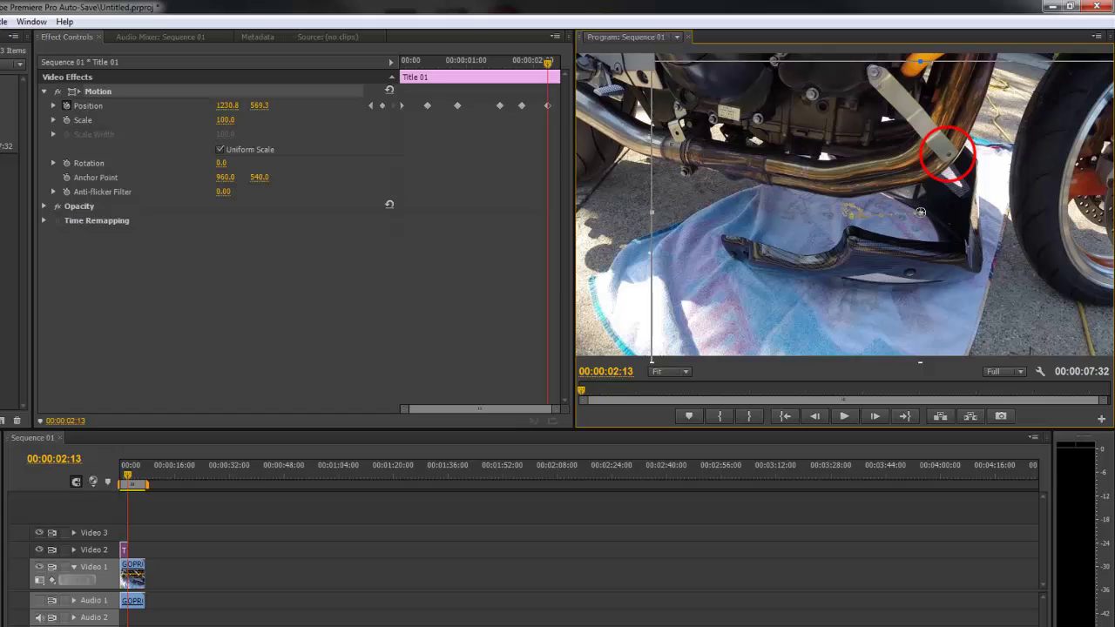
pyautogui.press('space')
pyautogui.press('space')
pyautogui.moveTo(938, 155); pyautogui.dragTo(959, 163)
pyautogui.press('space')
pyautogui.press('space')
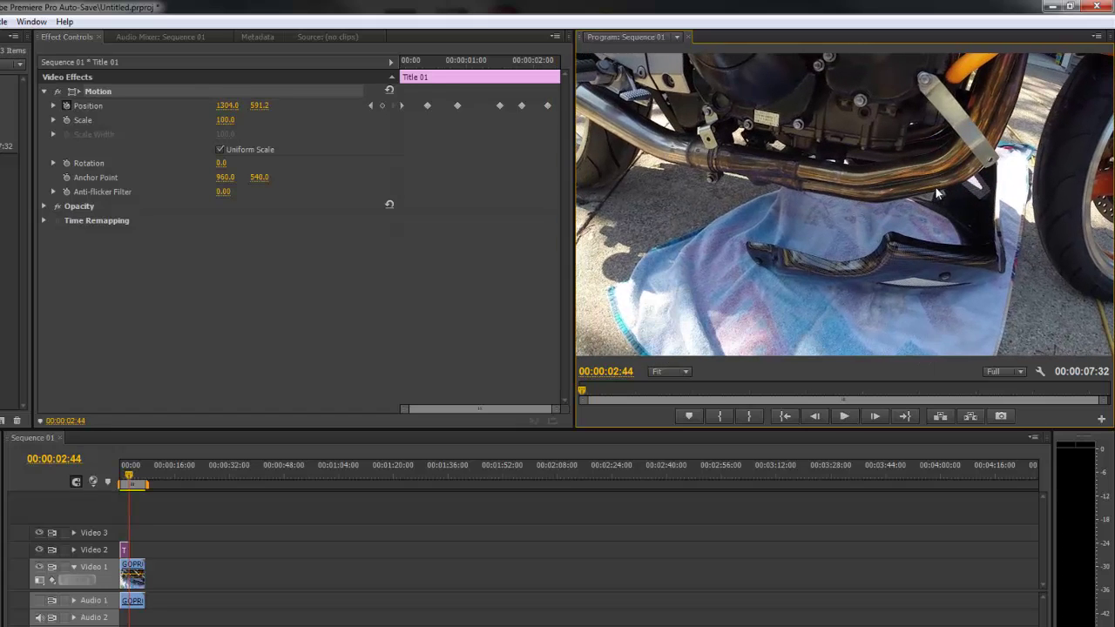
# Rewind to the sequence start and replay repeatedly to check the circle follows the bolt
pyautogui.click(130, 478)
pyautogui.moveTo(131, 478); pyautogui.dragTo(121, 478)
pyautogui.press('space')
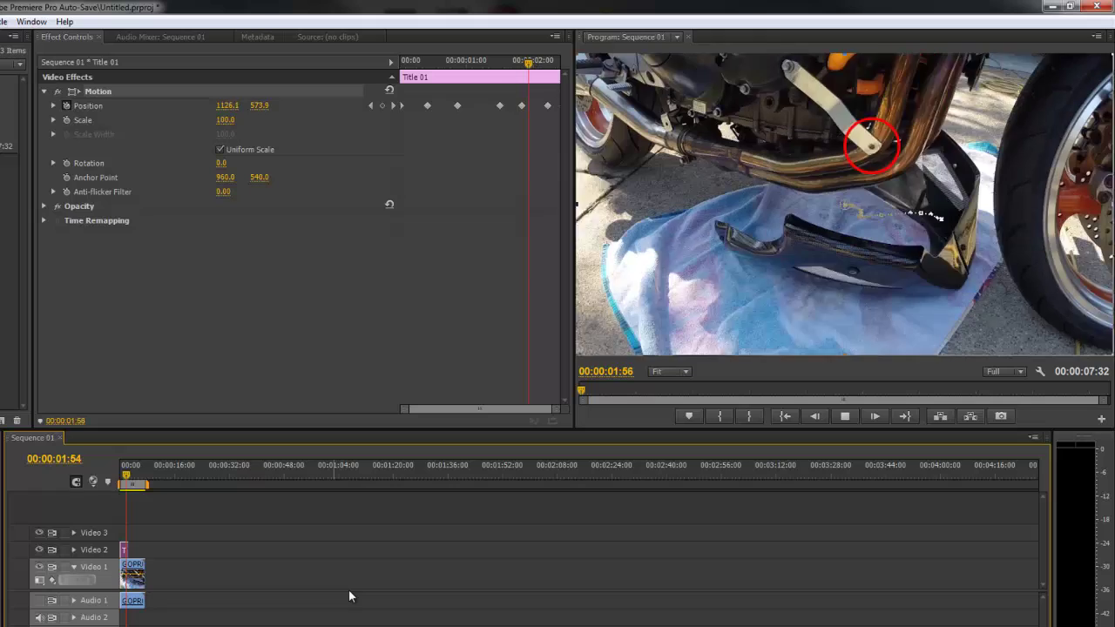
pyautogui.press('space')
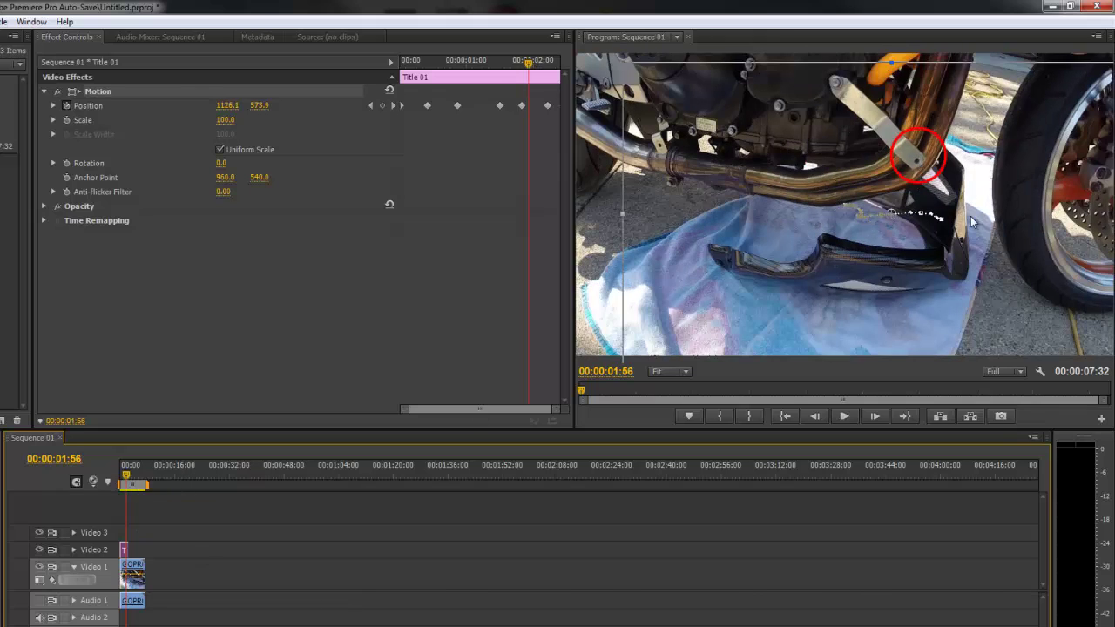
pyautogui.press('Home')
pyautogui.press('space')
pyautogui.press('space')
pyautogui.press('Home')
pyautogui.press('space')
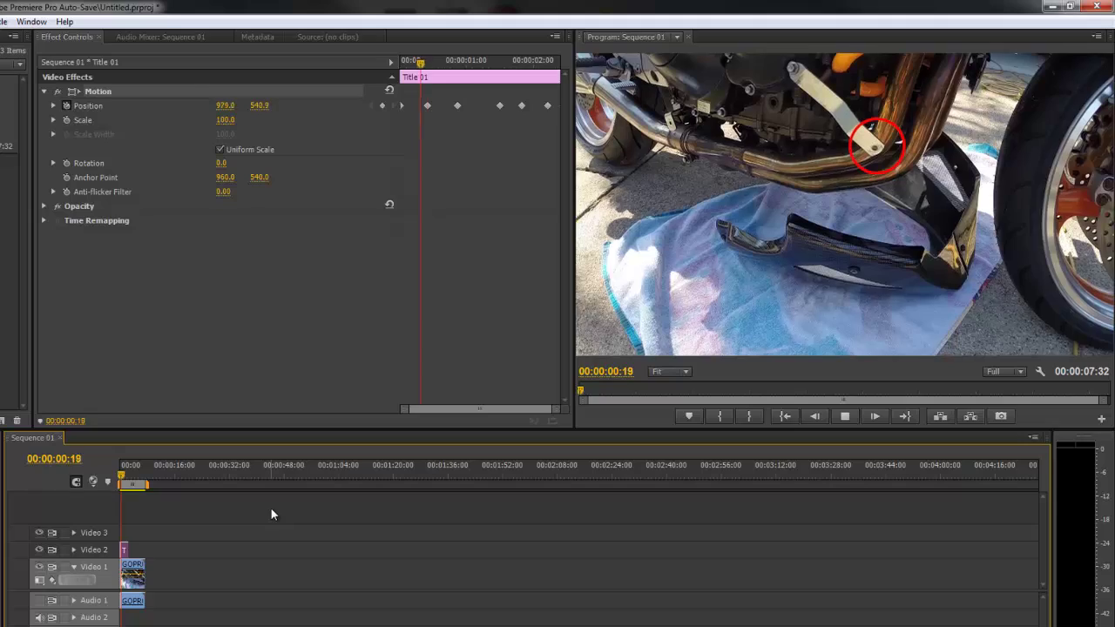
pyautogui.press('space')
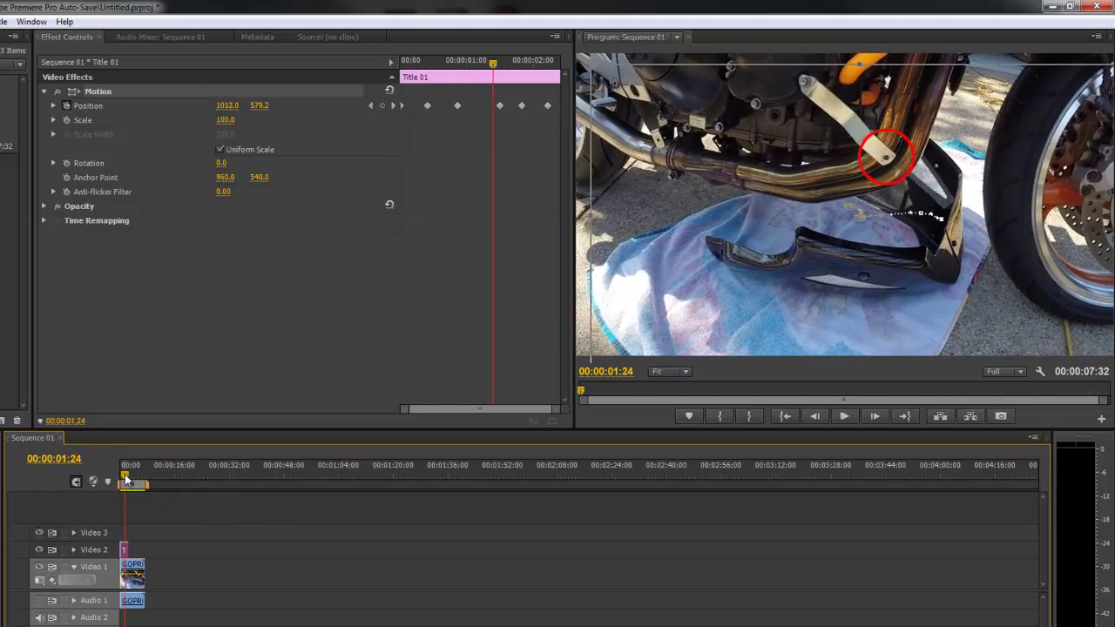
pyautogui.press('Home')
pyautogui.press('space')
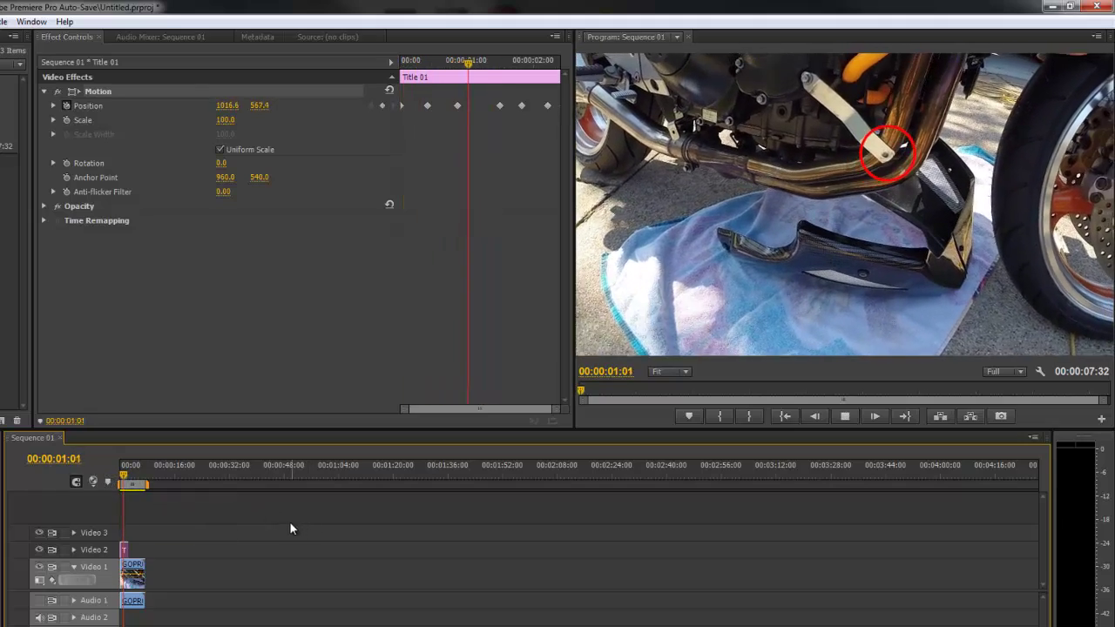
pyautogui.press('space')
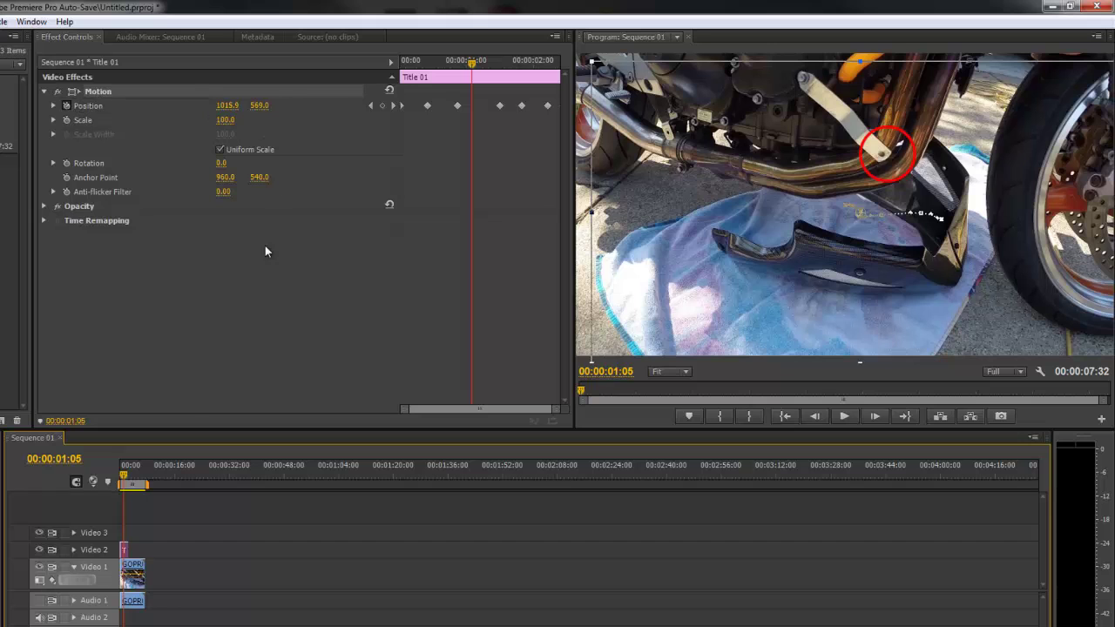
pyautogui.press('space')
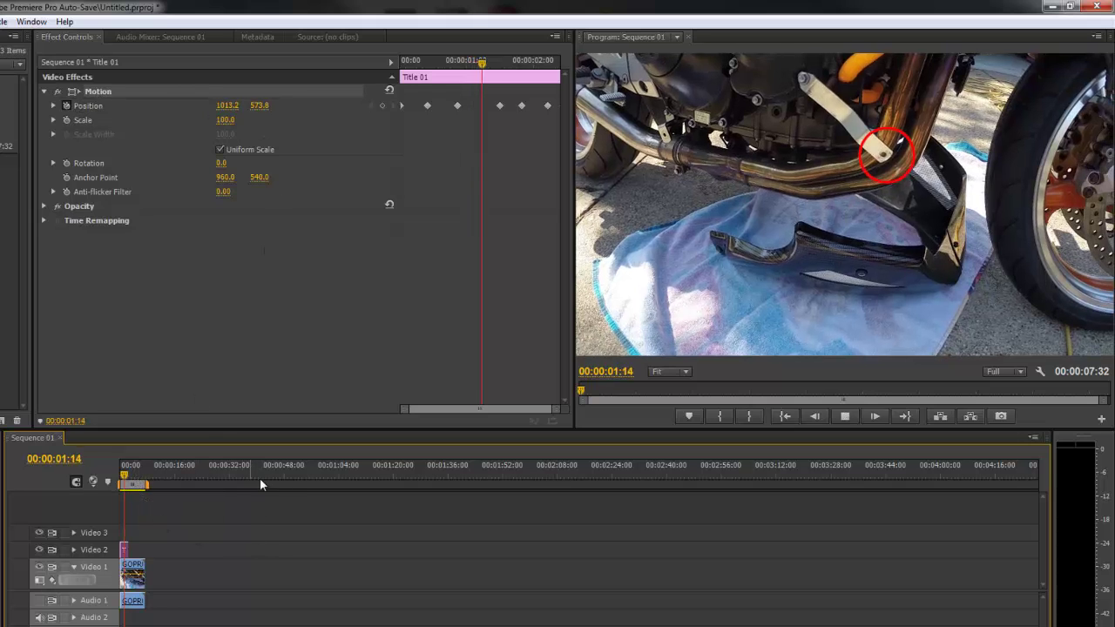
pyautogui.press('space')
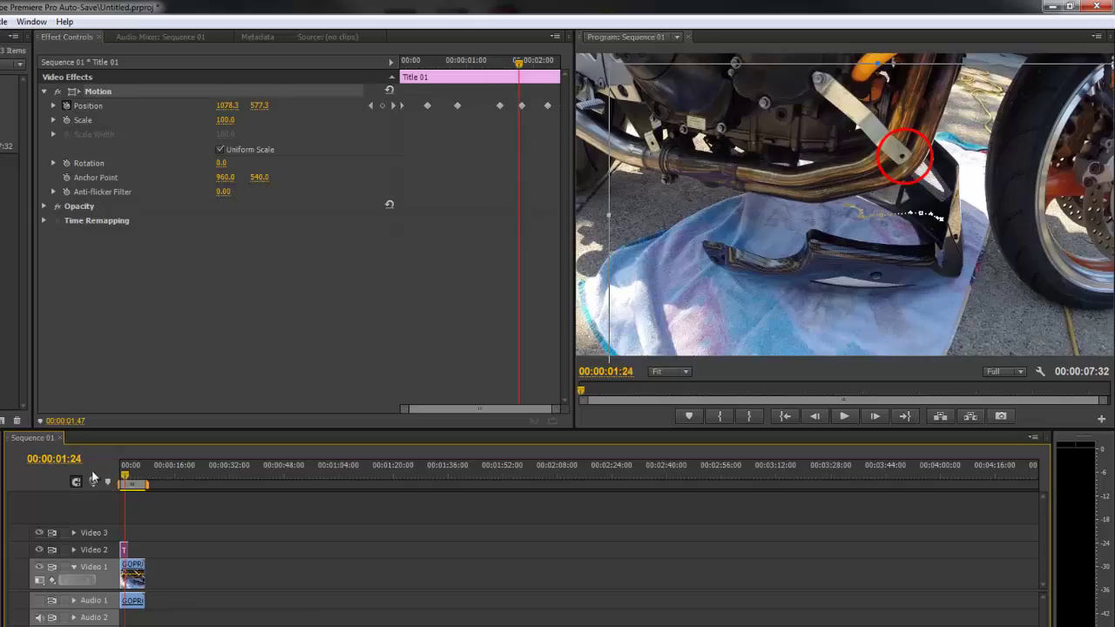
pyautogui.press('Home')
pyautogui.press('space')
pyautogui.press('space')
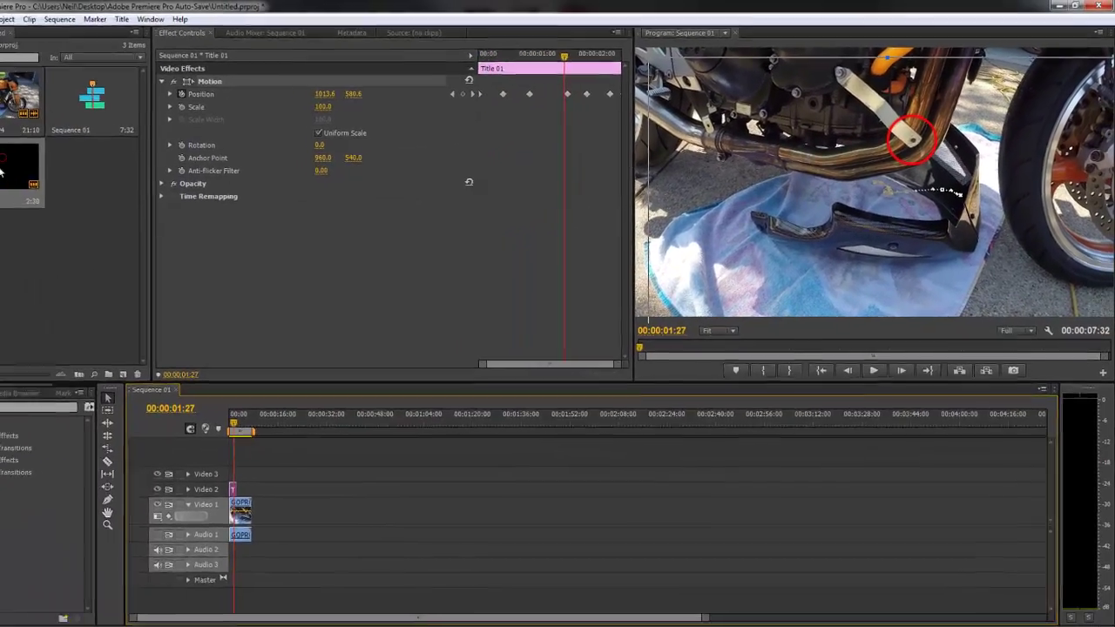
# Add the text BRACKET in red Impact style beside the circle in Title 01
pyautogui.doubleClick(3, 172)
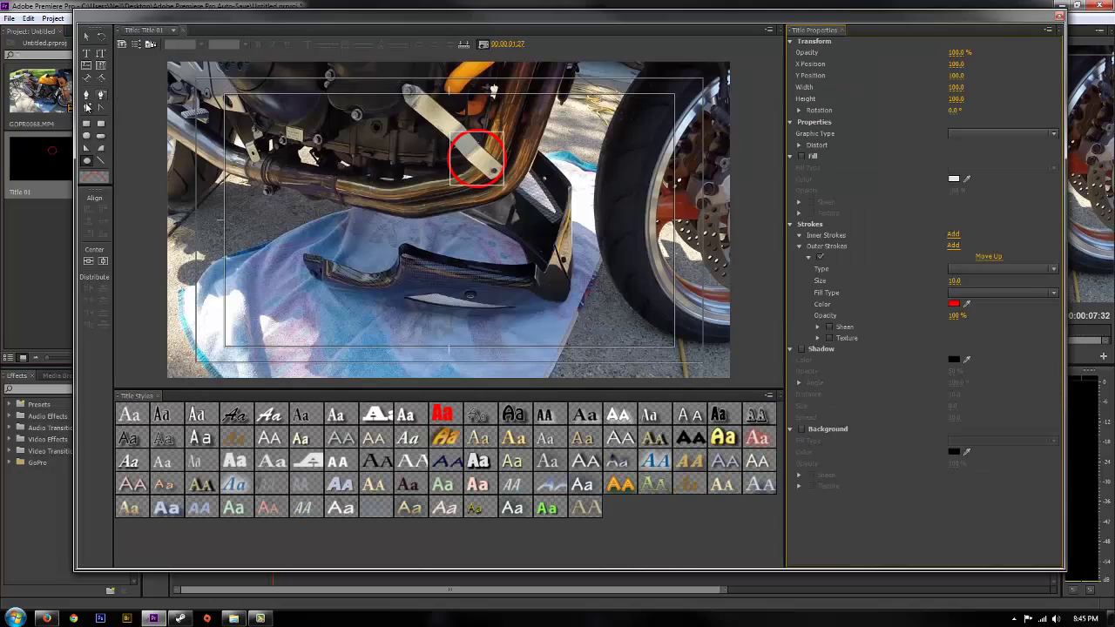
pyautogui.click(87, 53)
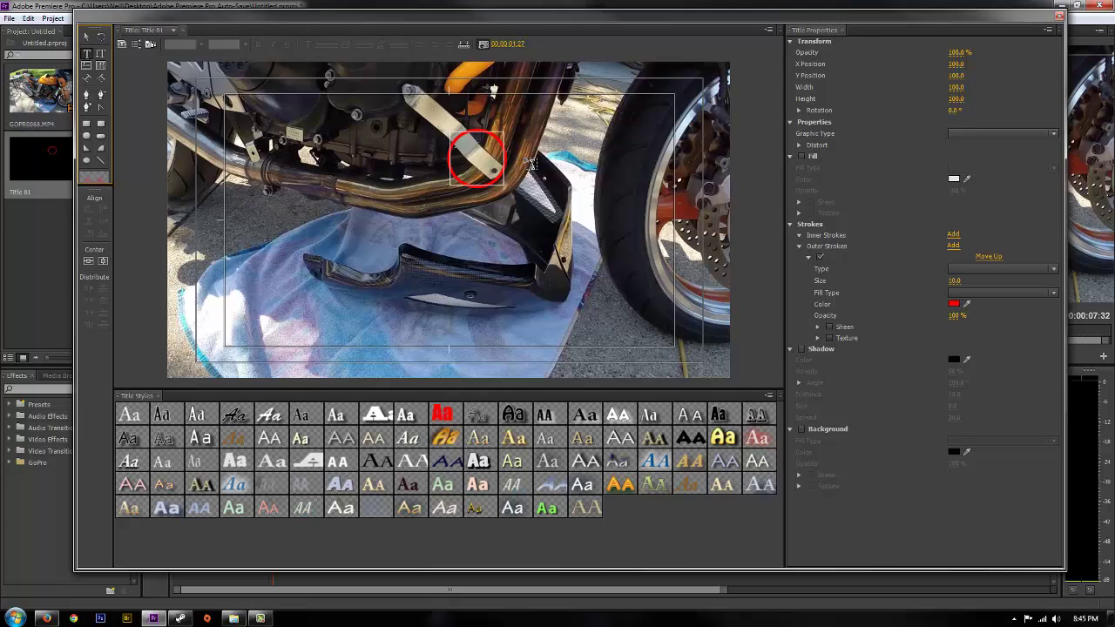
pyautogui.click(531, 164)
pyautogui.write('a')
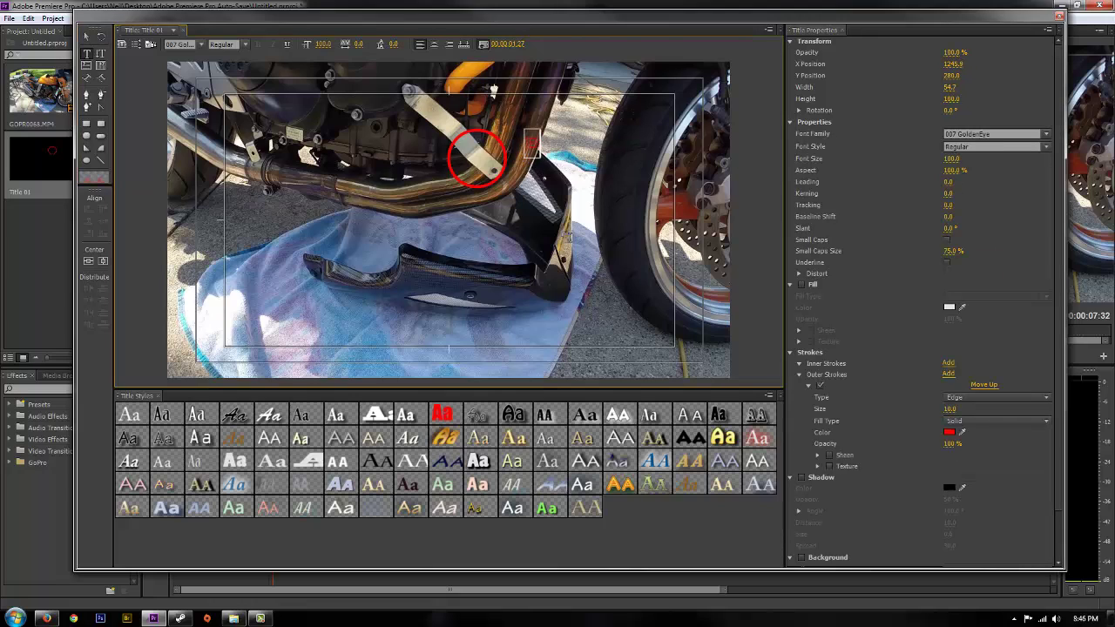
pyautogui.click(444, 413)
pyautogui.write('bra')
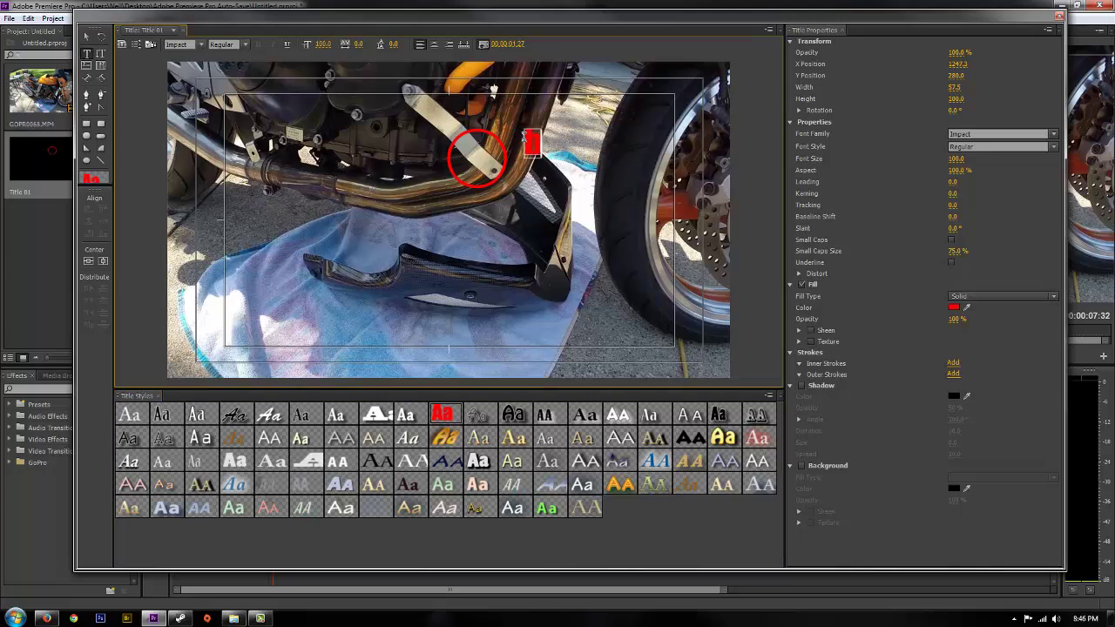
pyautogui.press('BackSpace')
pyautogui.press('BackSpace')
pyautogui.press('BackSpace')
pyautogui.write('BRAC')
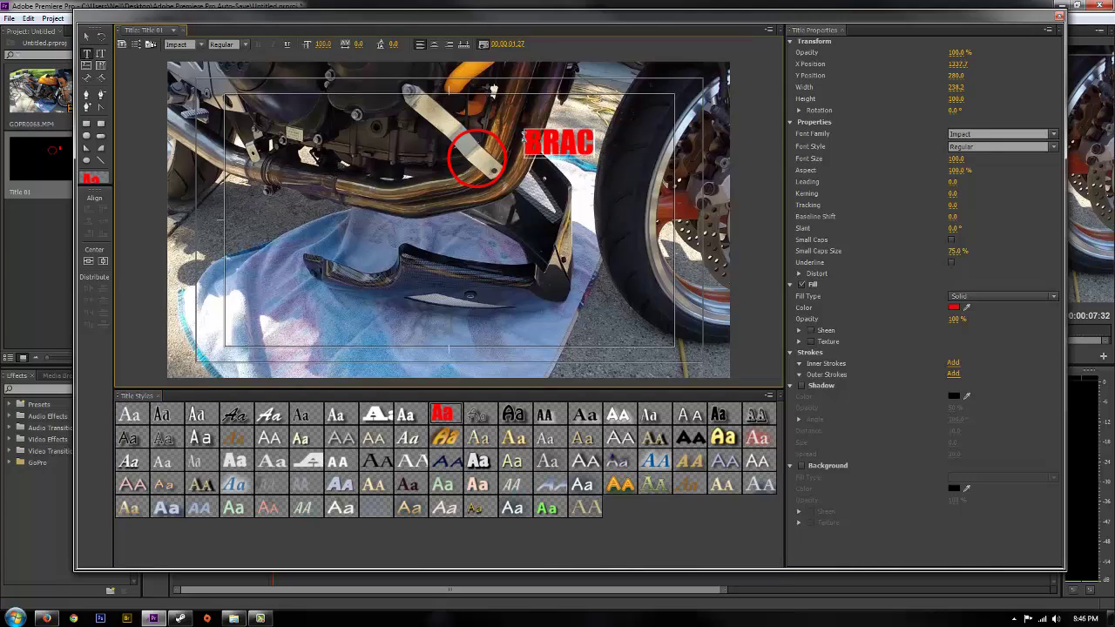
pyautogui.write('KET')
pyautogui.press('Return')
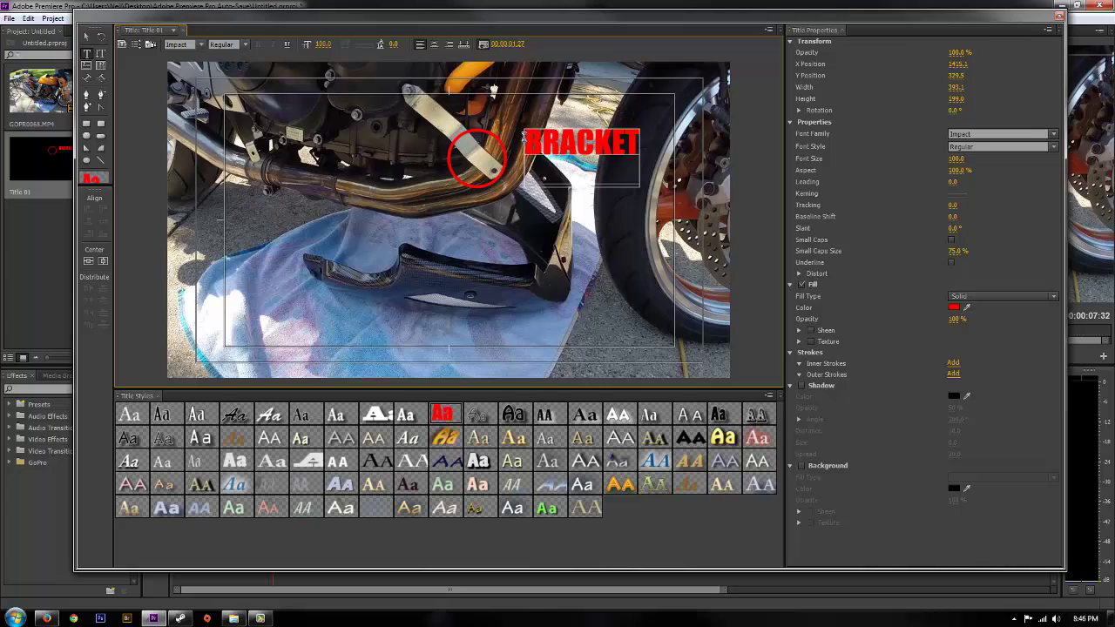
pyautogui.press('BackSpace')
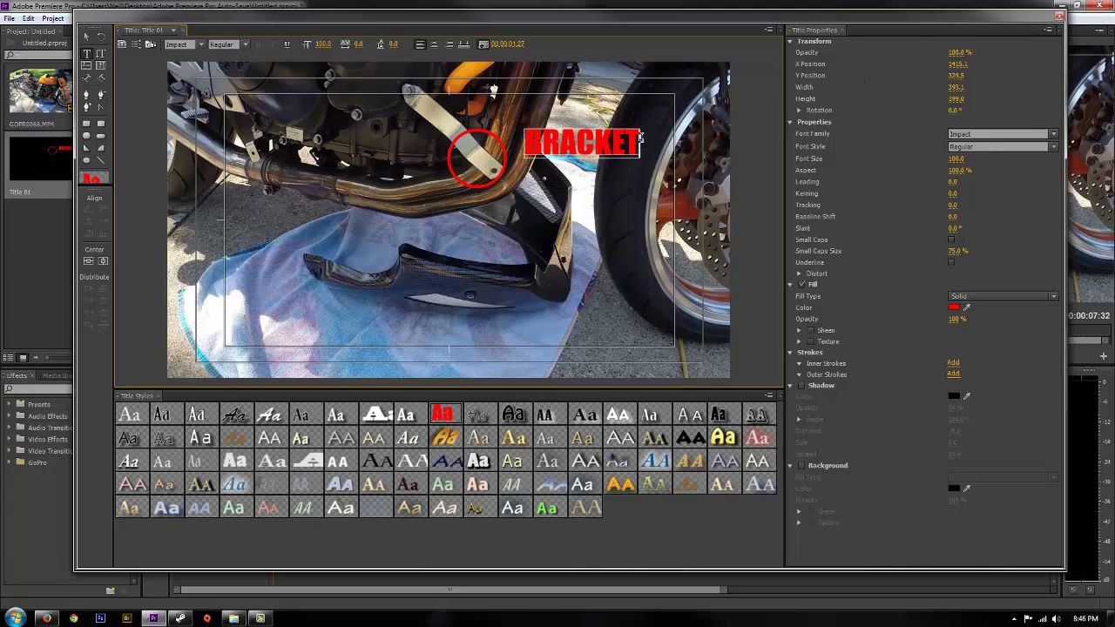
# Nudge the BRACKET text up next to the circle and close the Titler
pyautogui.click(87, 38)
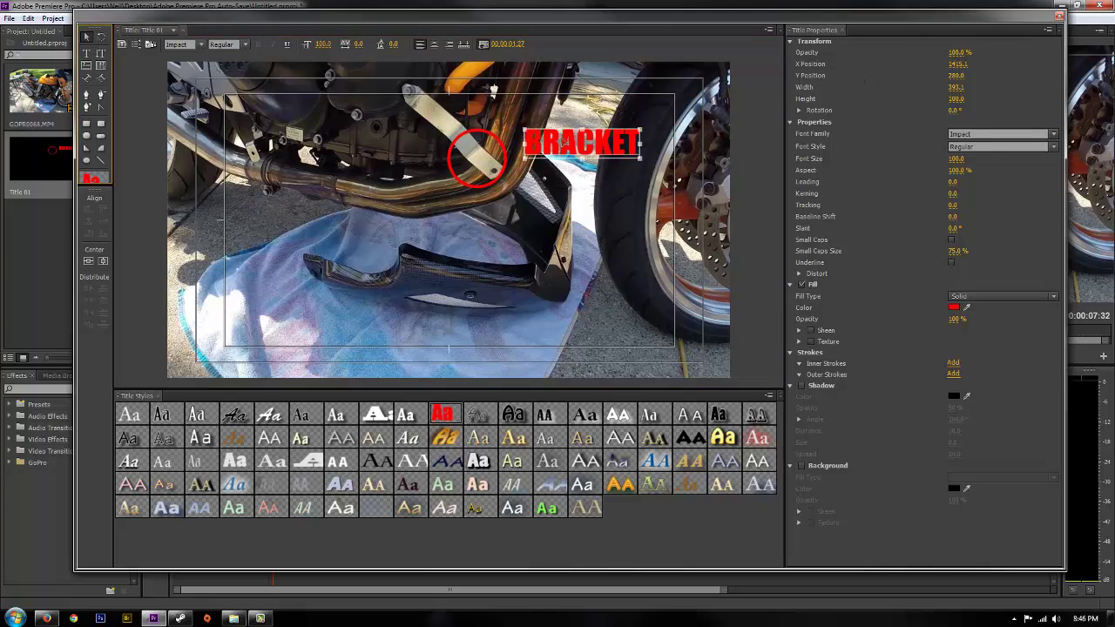
pyautogui.moveTo(564, 144); pyautogui.dragTo(558, 157)
pyautogui.moveTo(544, 159); pyautogui.dragTo(545, 158)
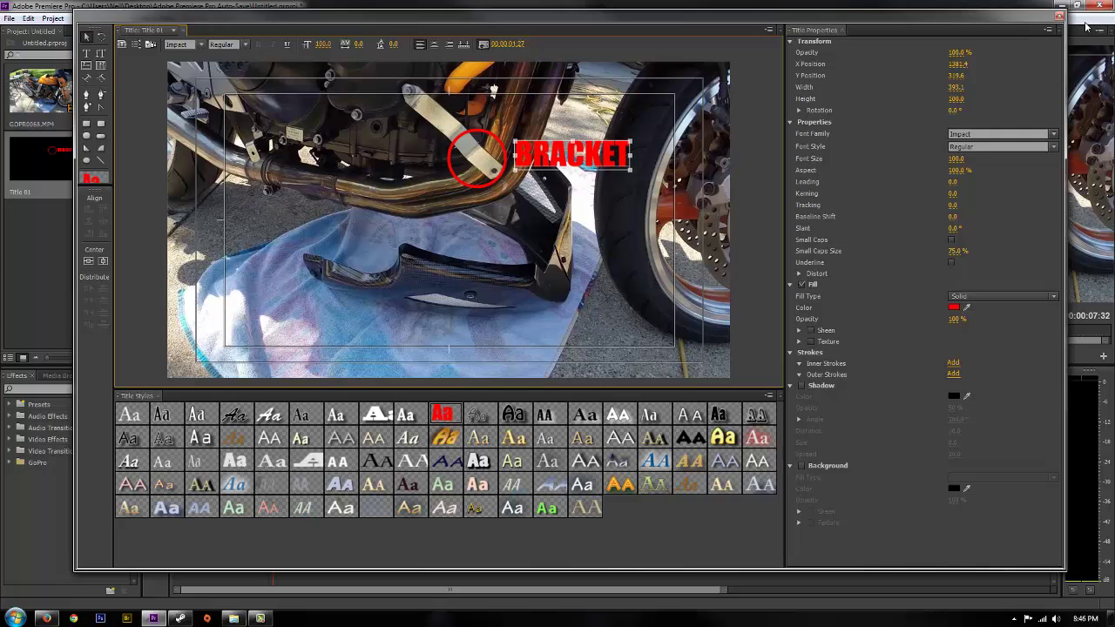
pyautogui.click(1058, 17)
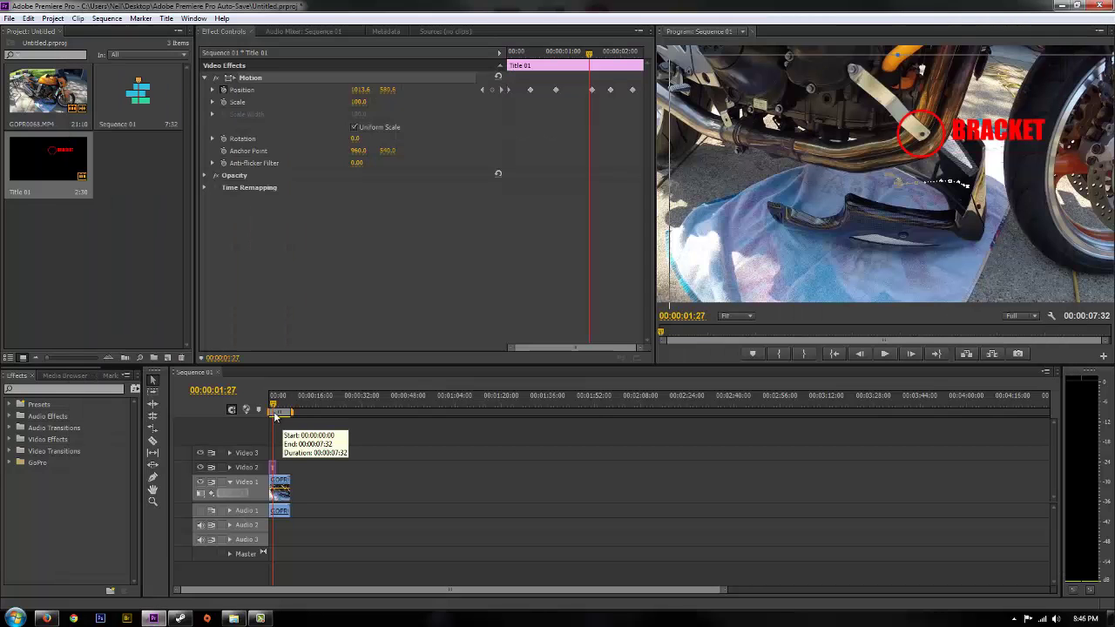
pyautogui.moveTo(274, 409); pyautogui.dragTo(231, 410)
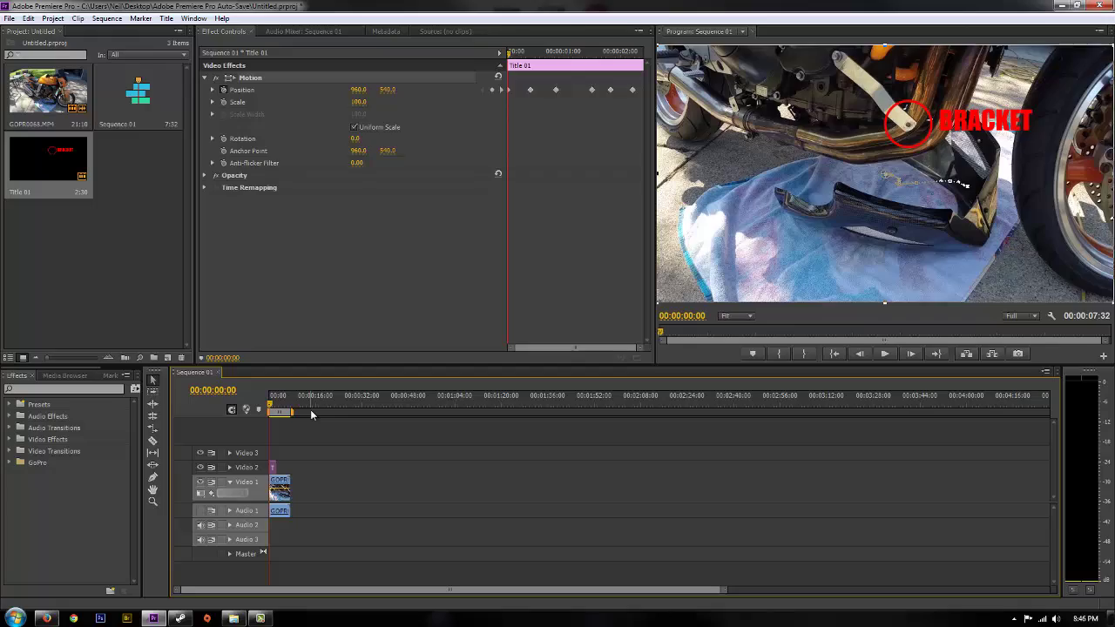
pyautogui.press('space')
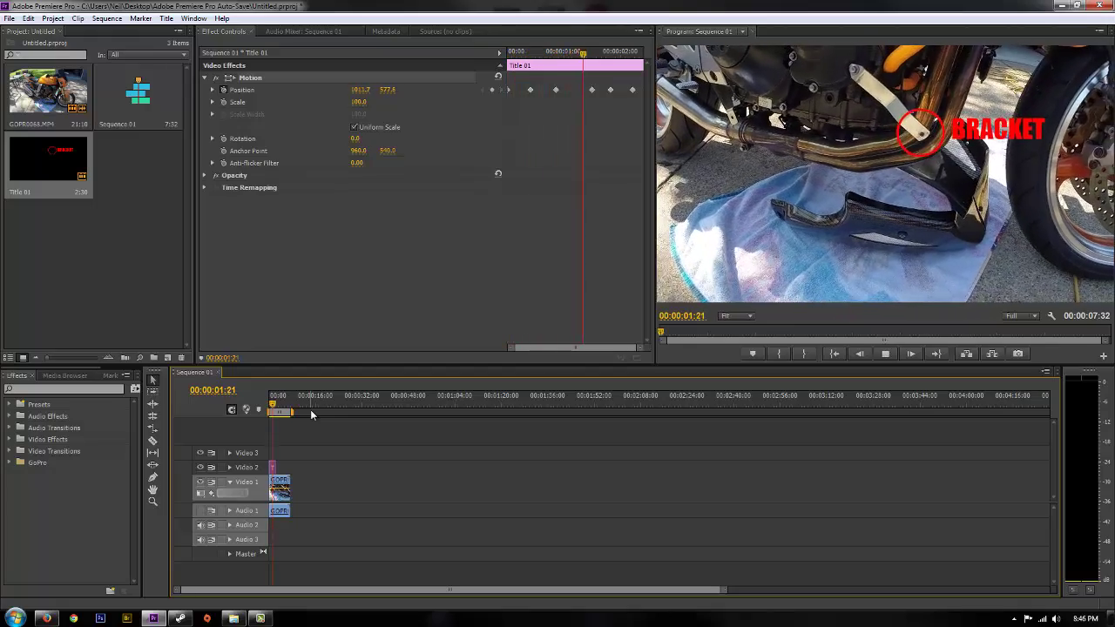
pyautogui.press('space')
pyautogui.press('space')
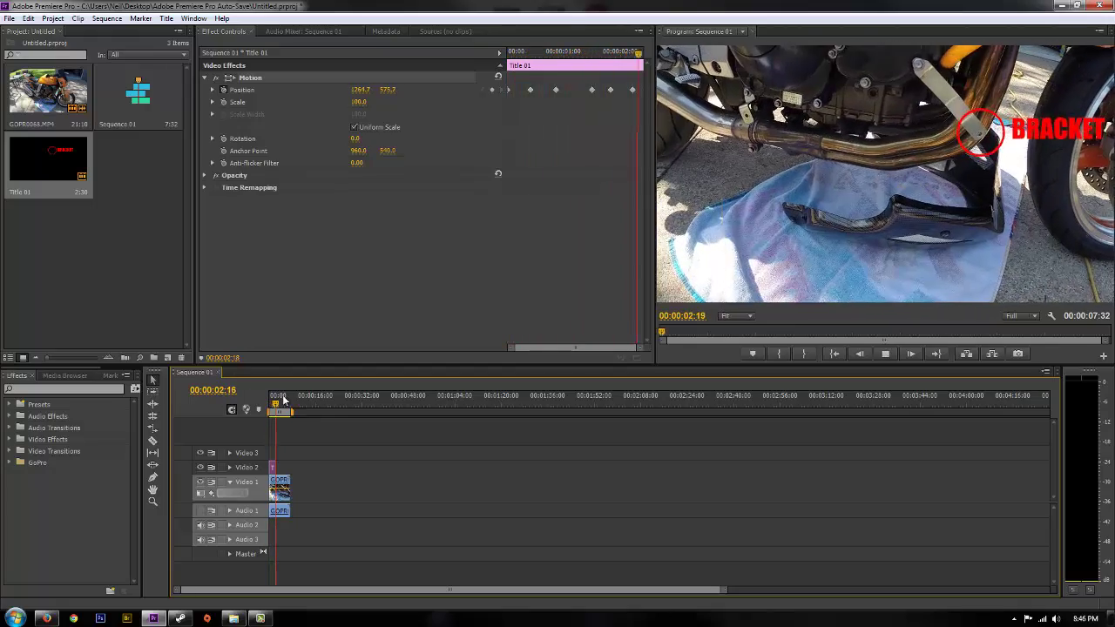
pyautogui.press('Home')
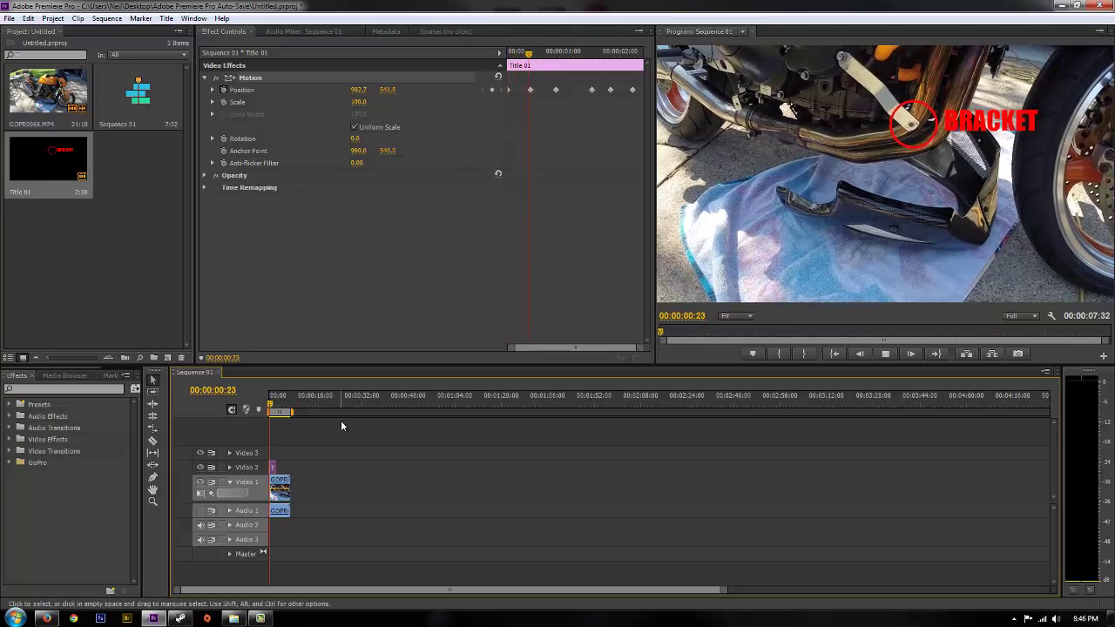
pyautogui.press('space')
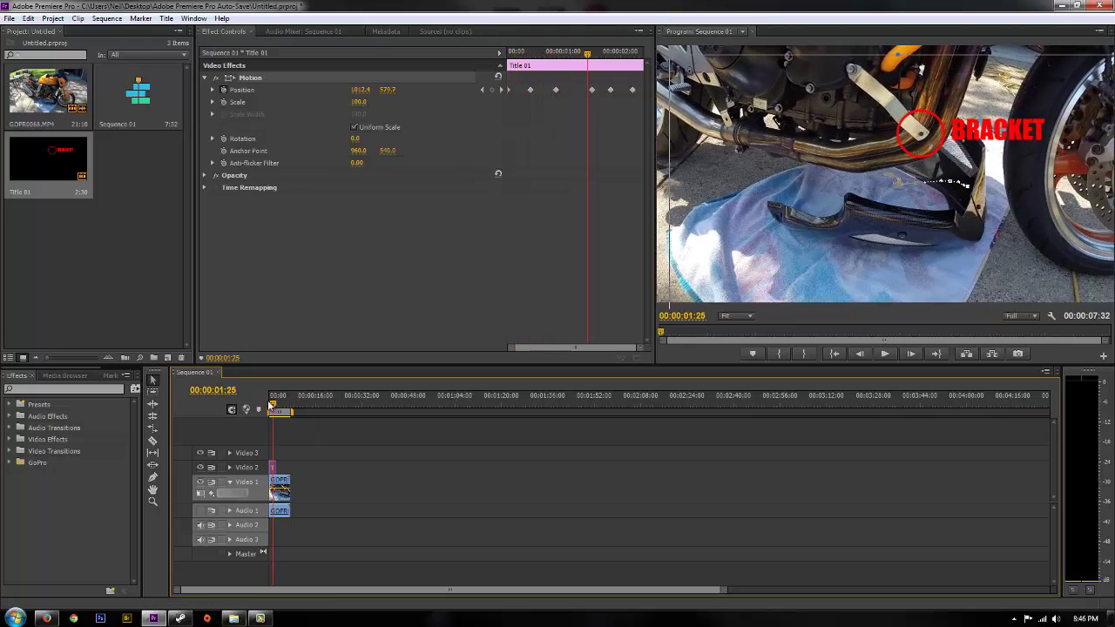
pyautogui.moveTo(273, 408); pyautogui.dragTo(269, 408)
pyautogui.press('space')
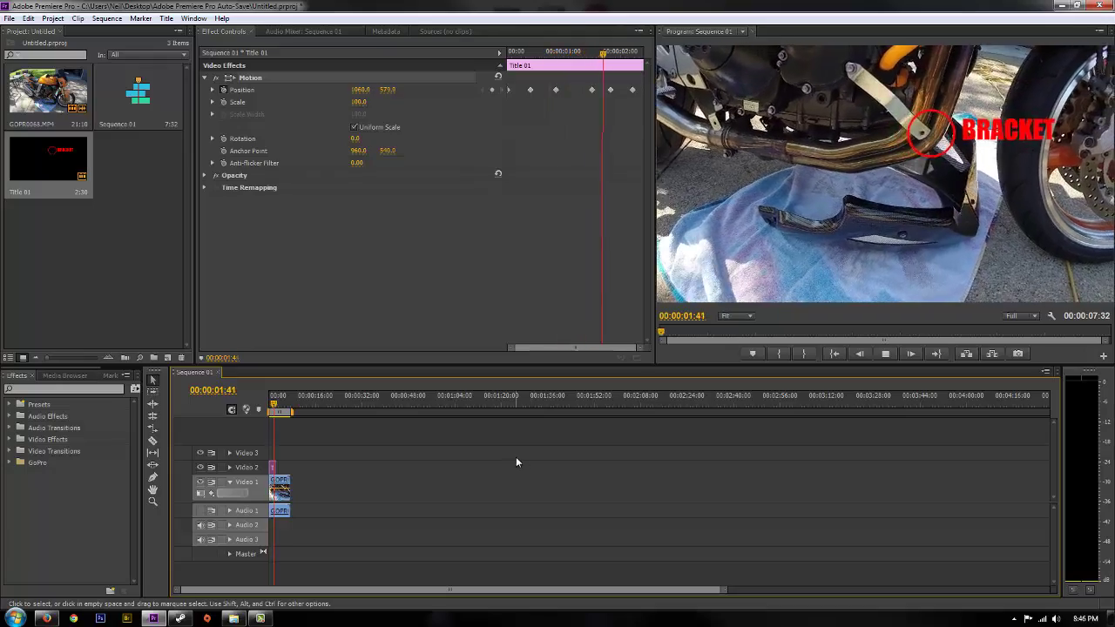
pyautogui.press('space')
pyautogui.moveTo(278, 409); pyautogui.dragTo(269, 408)
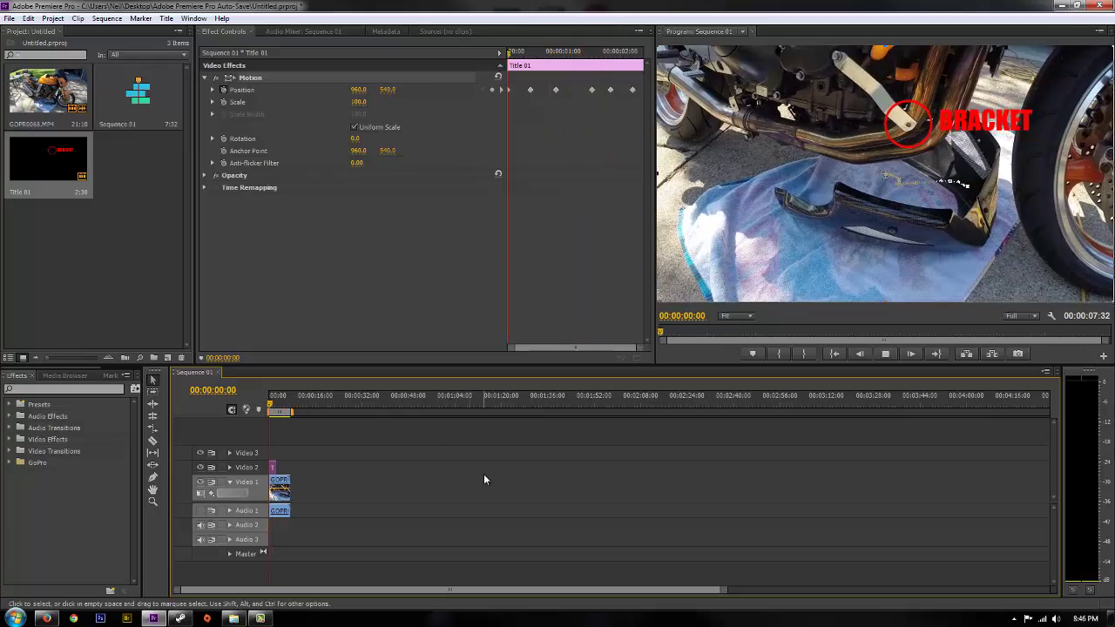
pyautogui.press('space')
pyautogui.press('space')
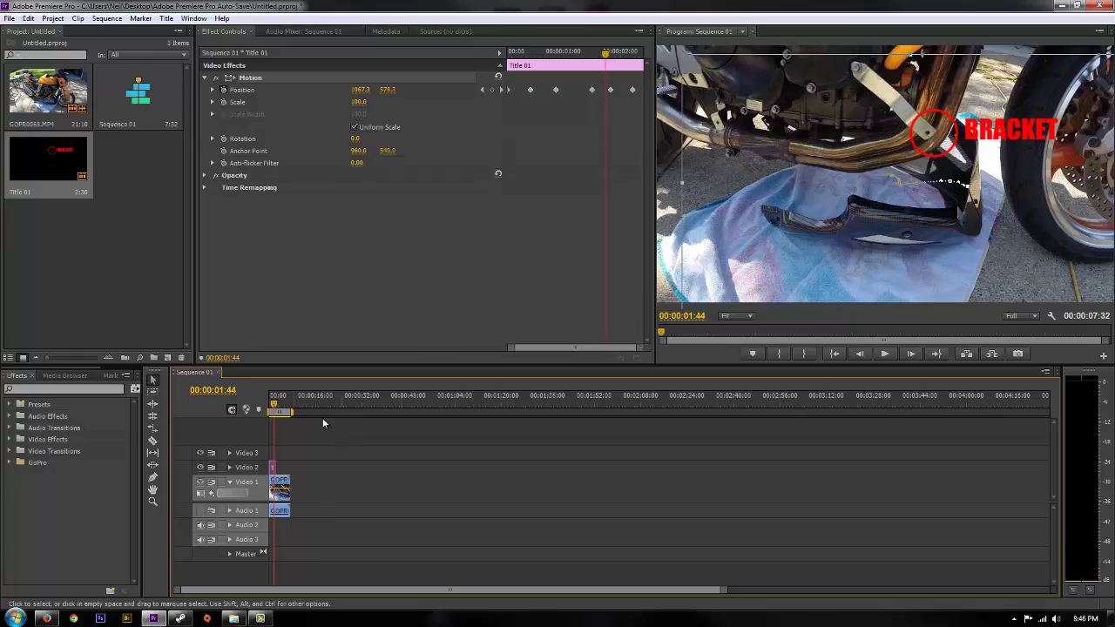
pyautogui.moveTo(272, 408); pyautogui.dragTo(248, 406)
pyautogui.press('space')
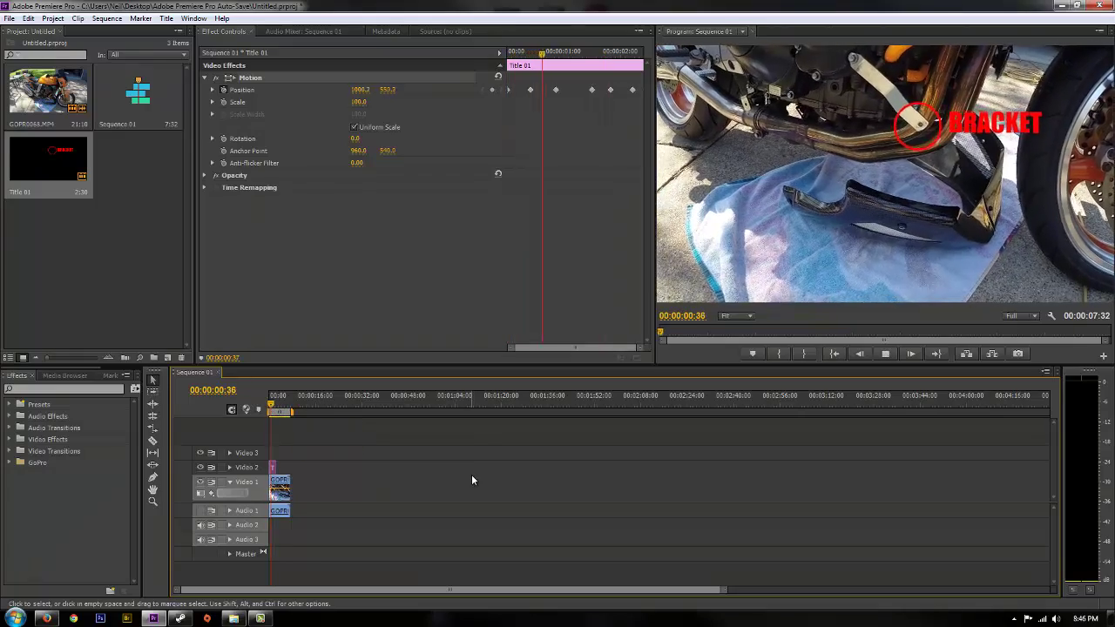
pyautogui.press('space')
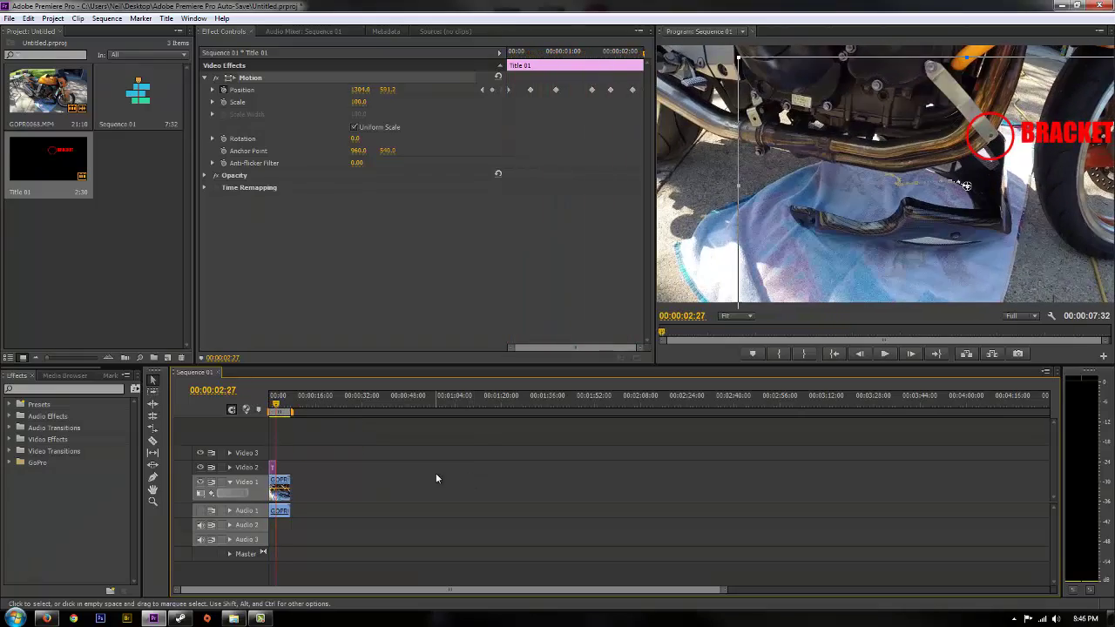
pyautogui.moveTo(281, 406); pyautogui.dragTo(261, 406)
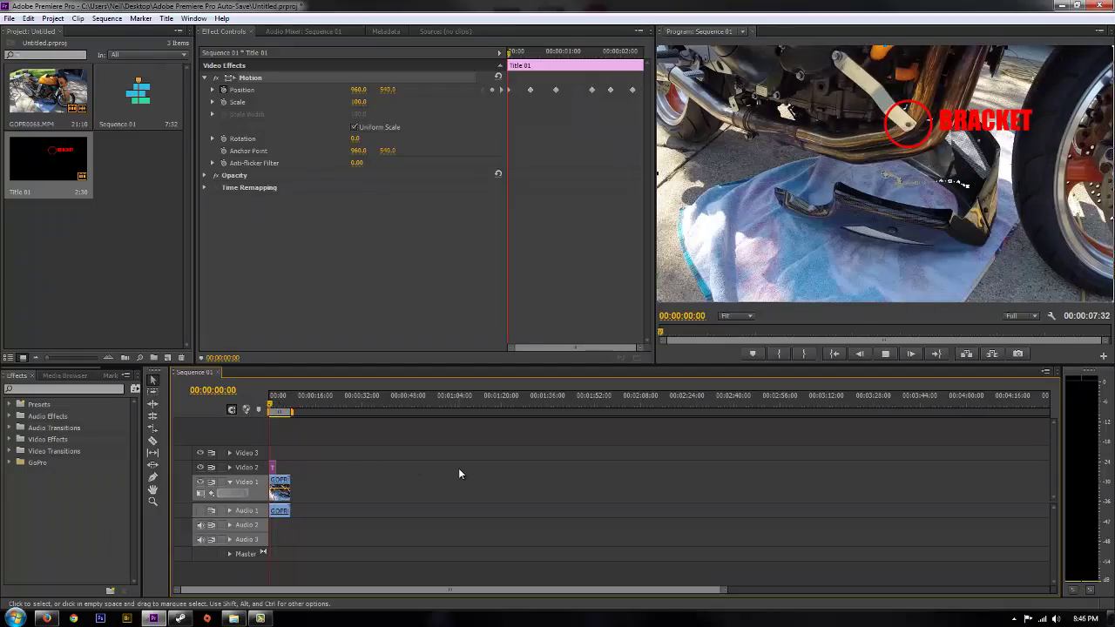
pyautogui.press('space')
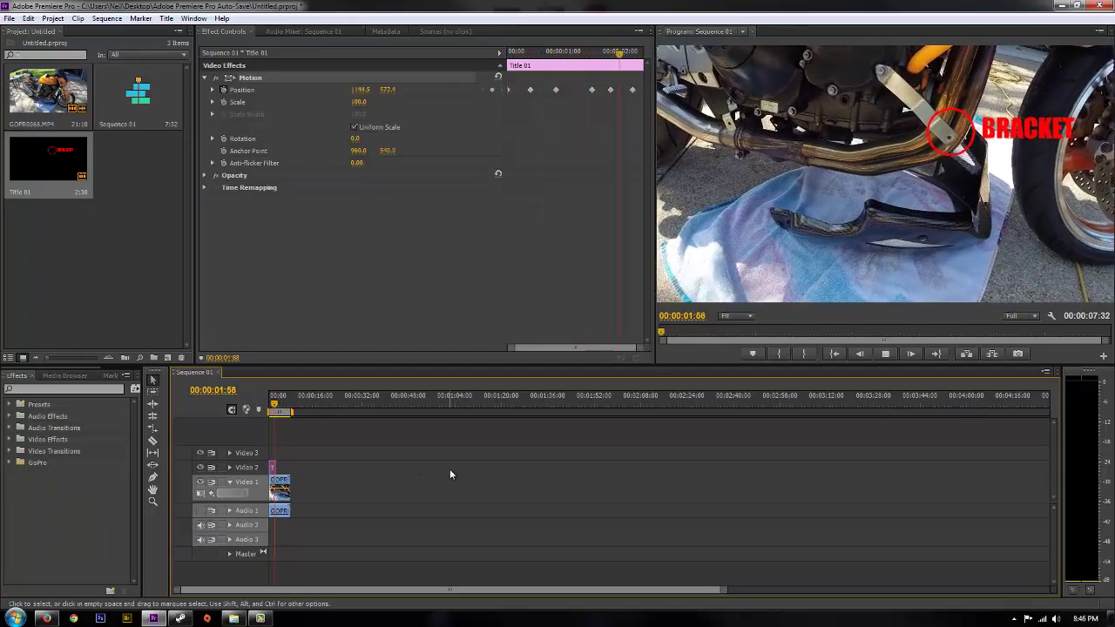
pyautogui.press('space')
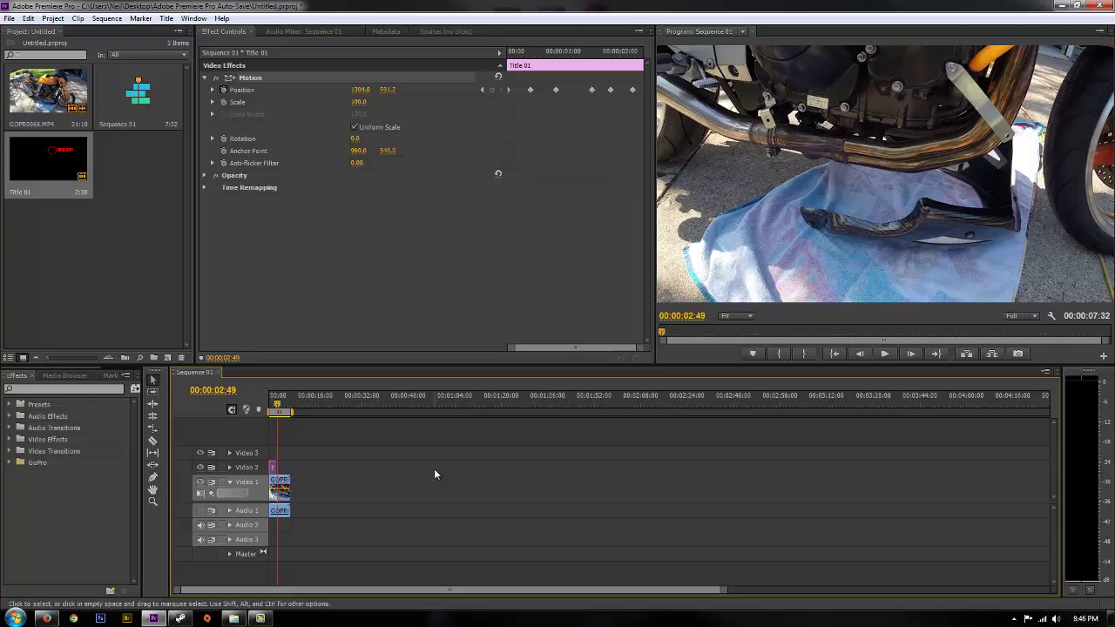